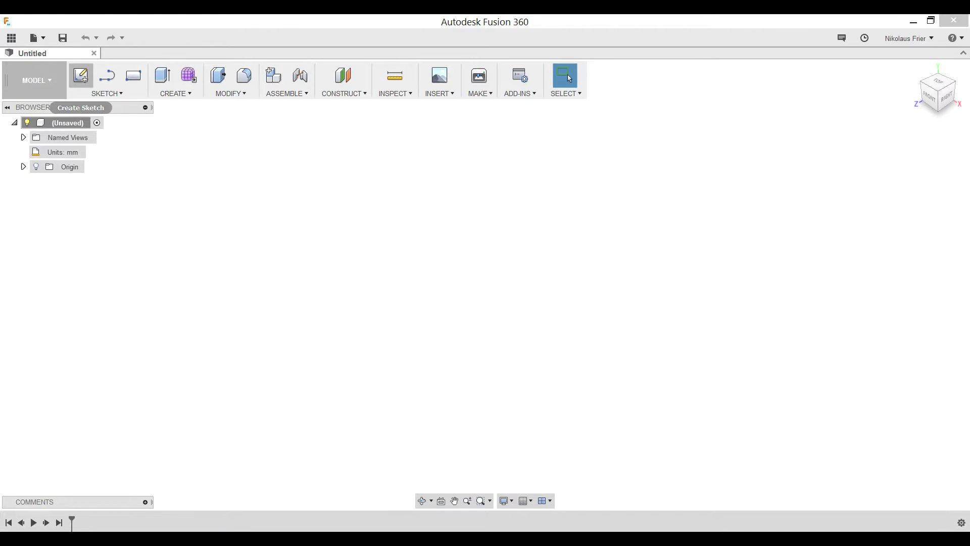
# Start a sketch on the horizontal origin plane and draw a center rectangle about 207 by 95 mm, centred on the origin
pyautogui.click(80, 75)
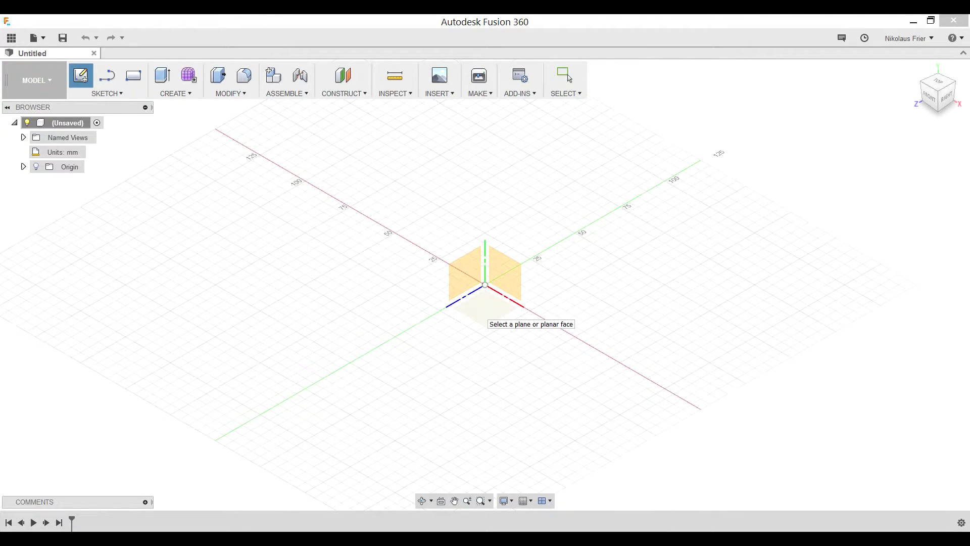
pyautogui.click(482, 311)
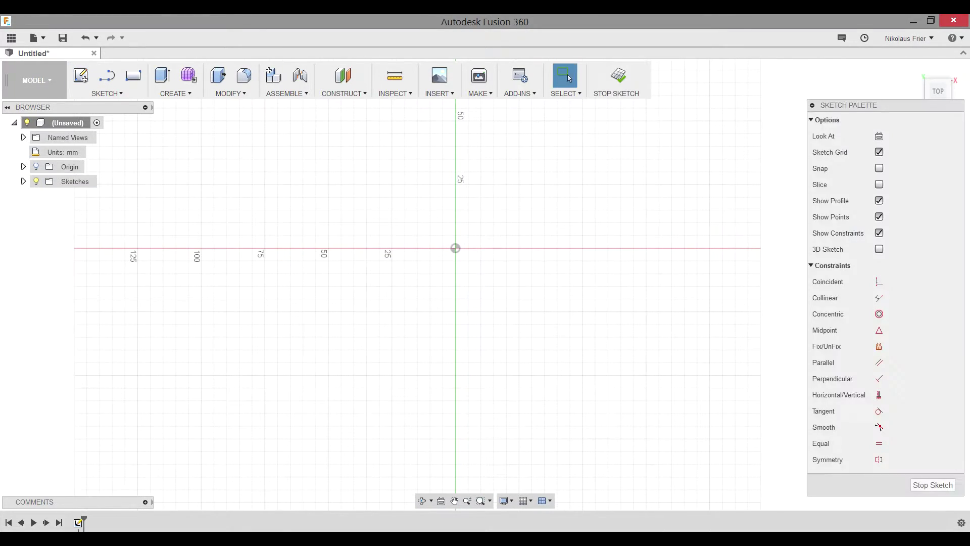
pyautogui.click(106, 93)
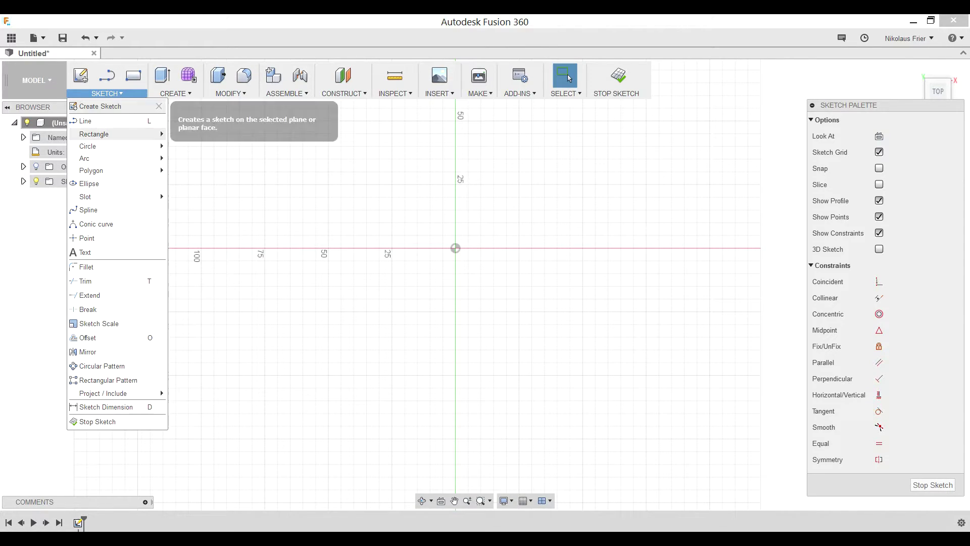
pyautogui.moveTo(101, 134)
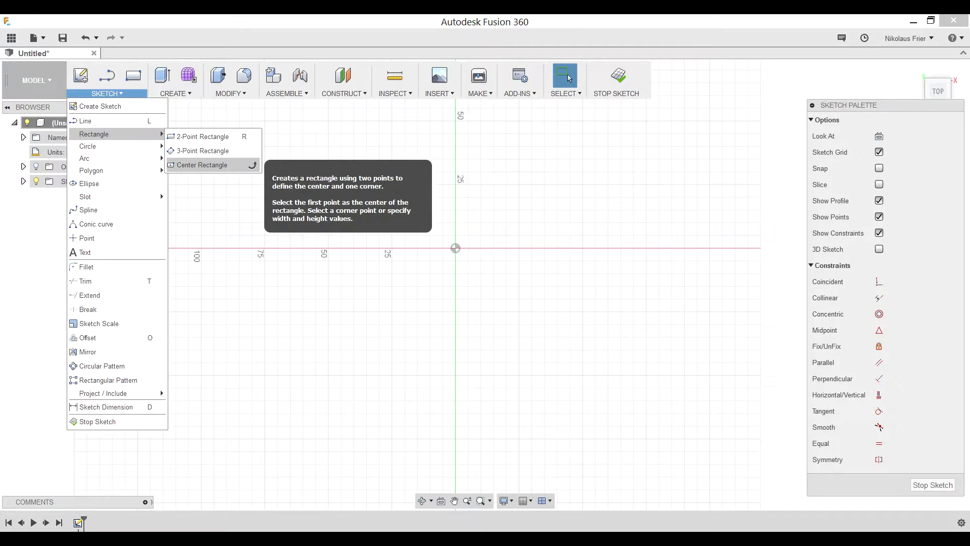
pyautogui.click(251, 165)
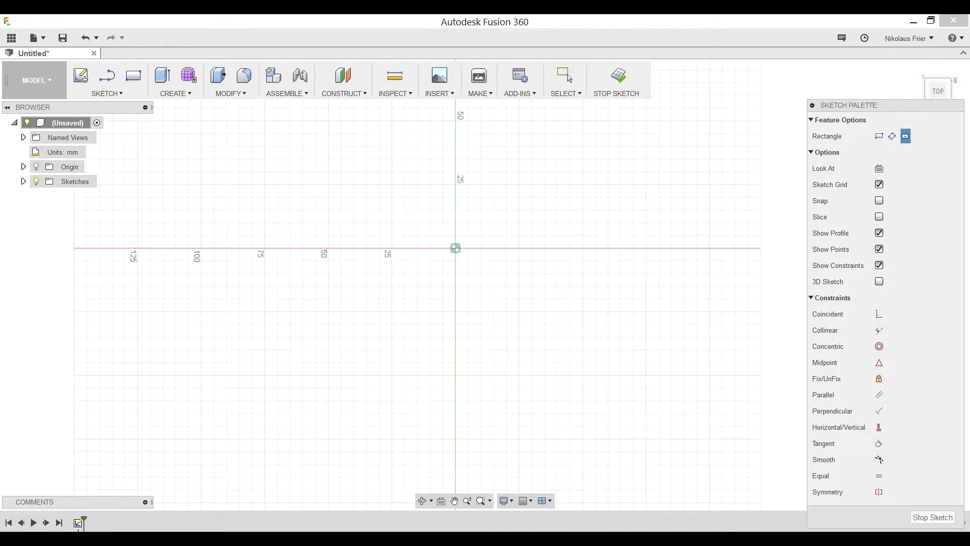
pyautogui.click(455, 247)
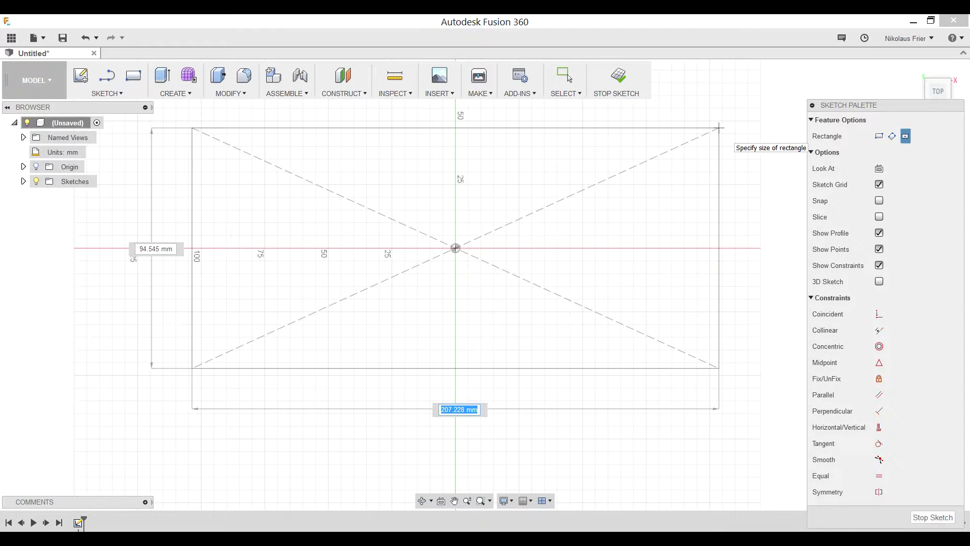
pyautogui.click(719, 127)
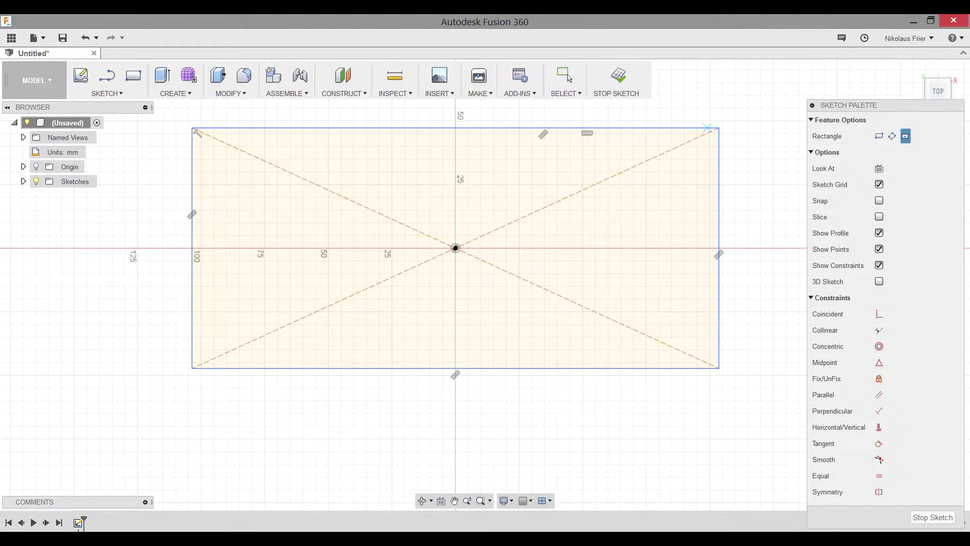
# Draw a vertical line through the origin joining the midpoints of the rectangle's two long edges
pyautogui.press('l')
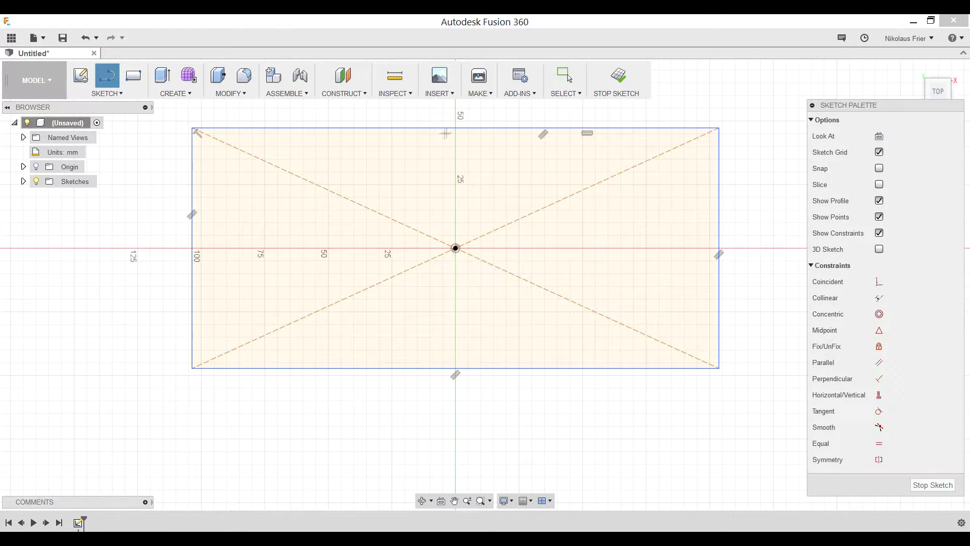
pyautogui.click(455, 128)
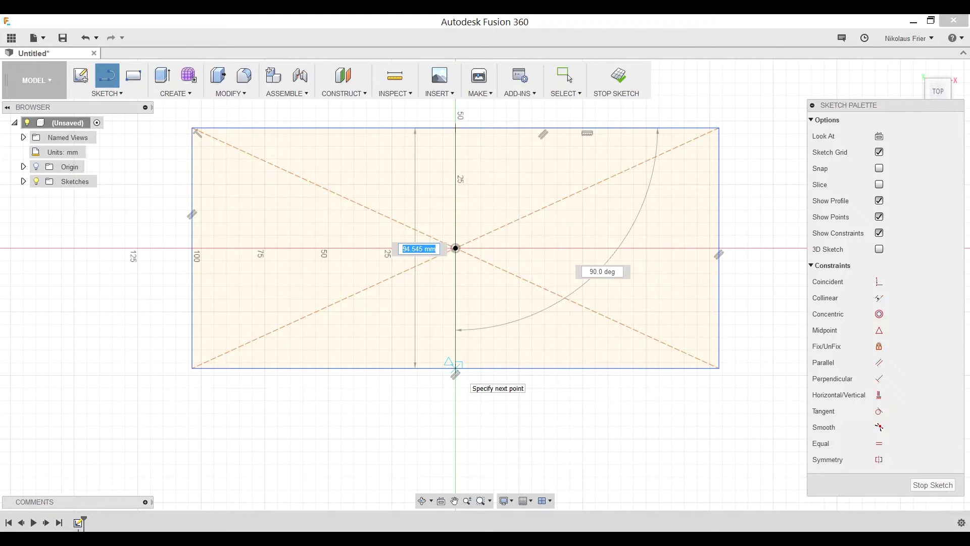
pyautogui.doubleClick(455, 367)
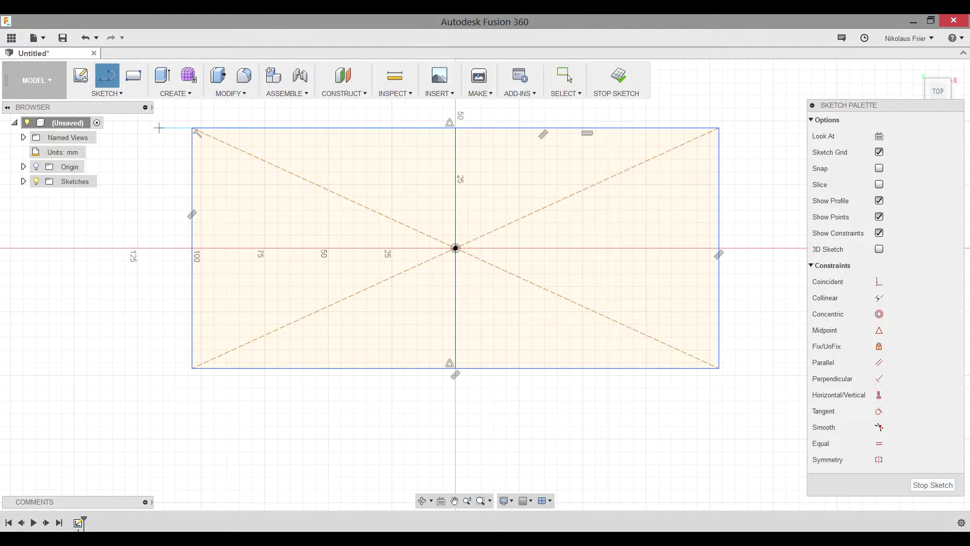
pyautogui.click(569, 77)
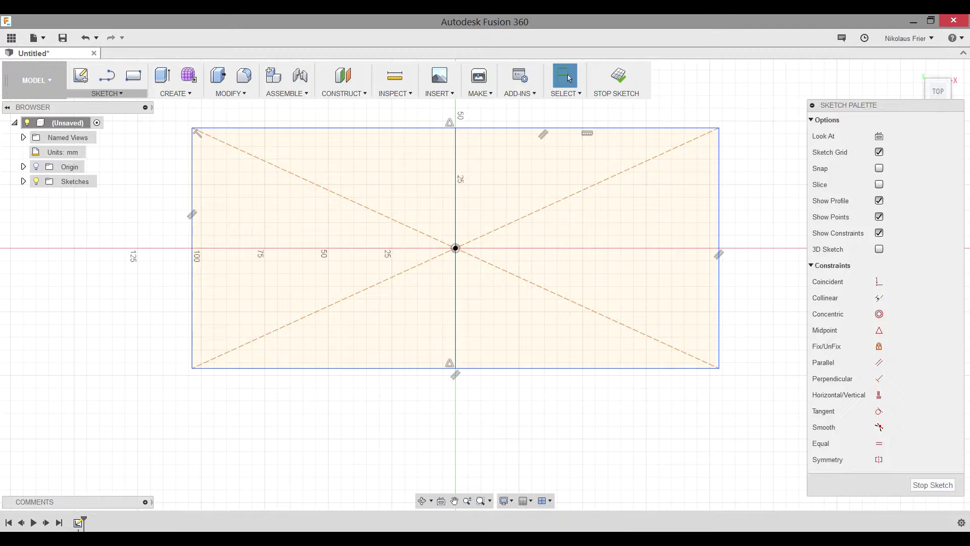
# Offset the vertical centre line by 1 mm towards the left half of the rectangle
pyautogui.click(106, 94)
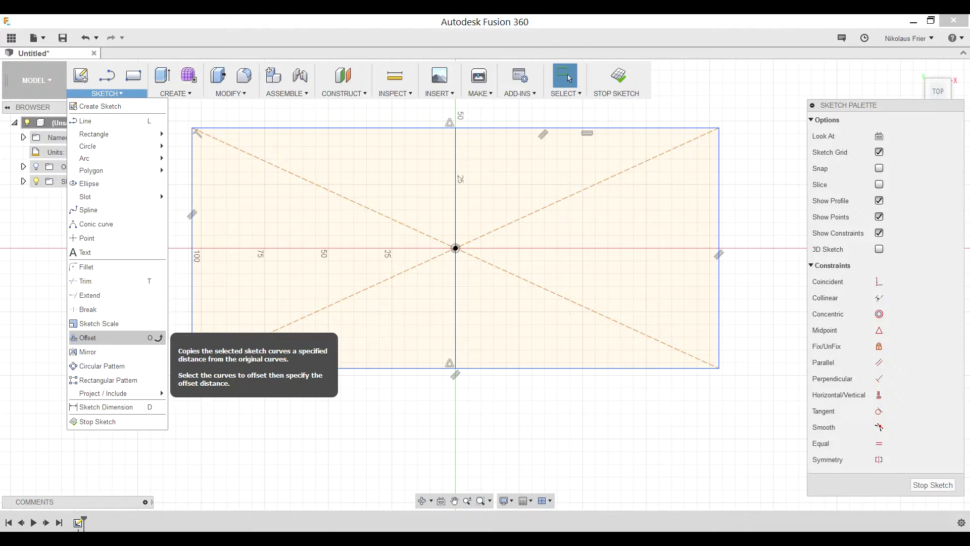
pyautogui.click(87, 337)
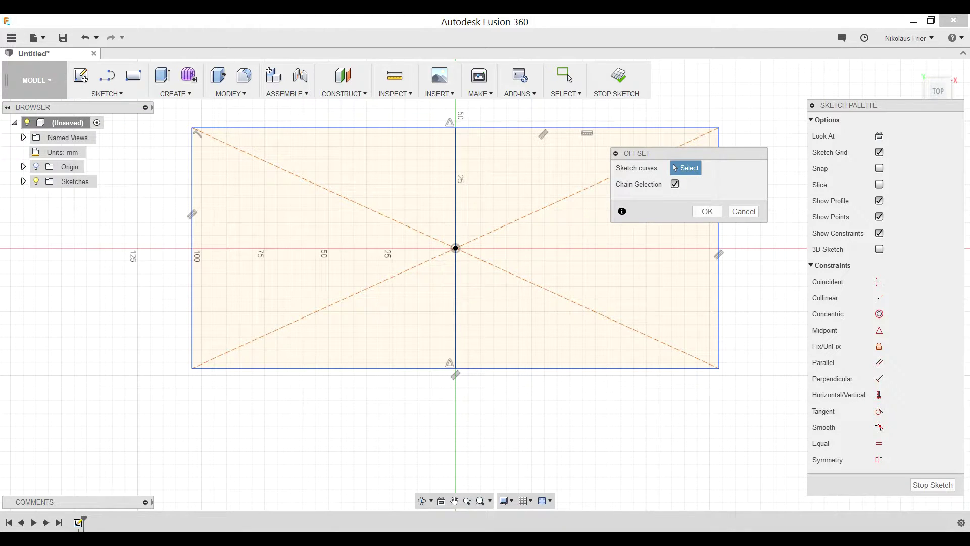
pyautogui.click(454, 298)
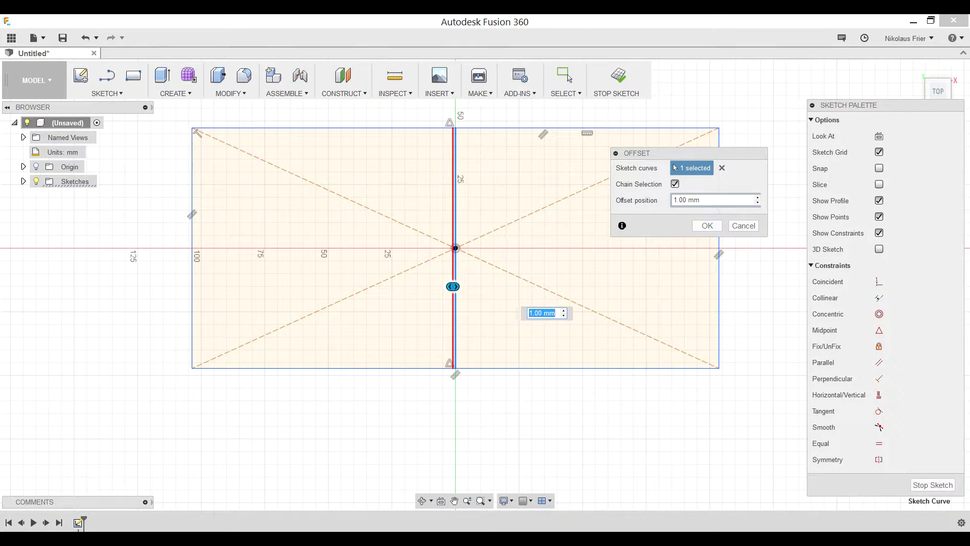
pyautogui.press('Return')
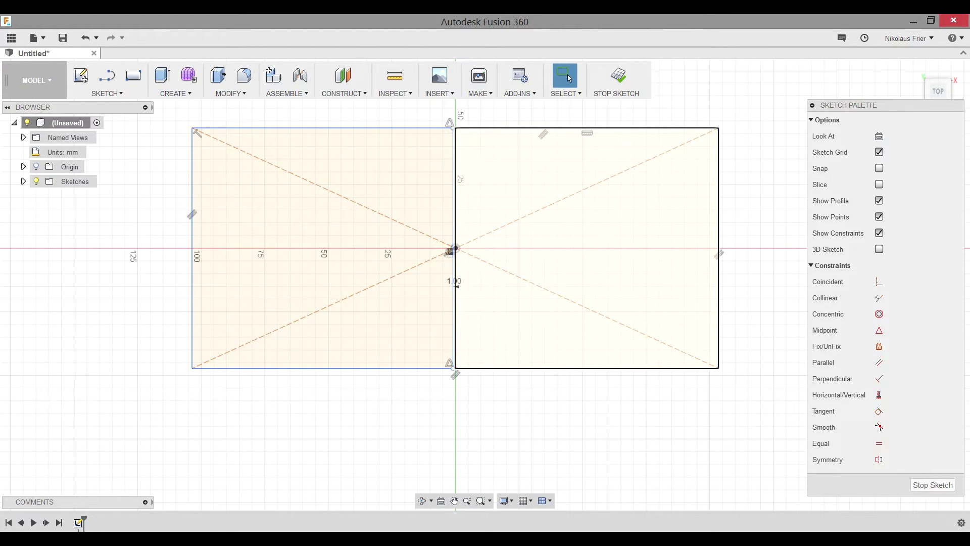
# Offset the same centre line by -1 mm towards the right half of the rectangle and finish the sketch
pyautogui.press('o')
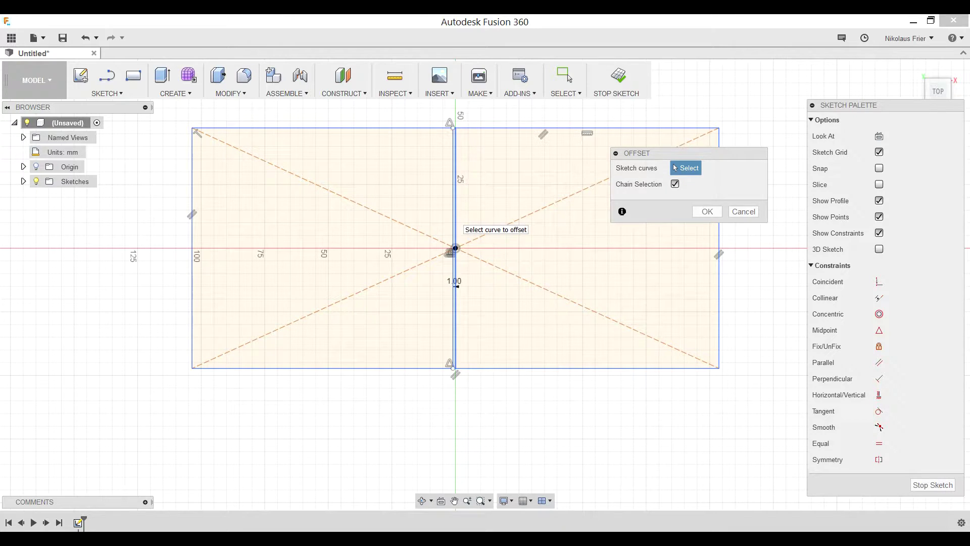
pyautogui.click(453, 219)
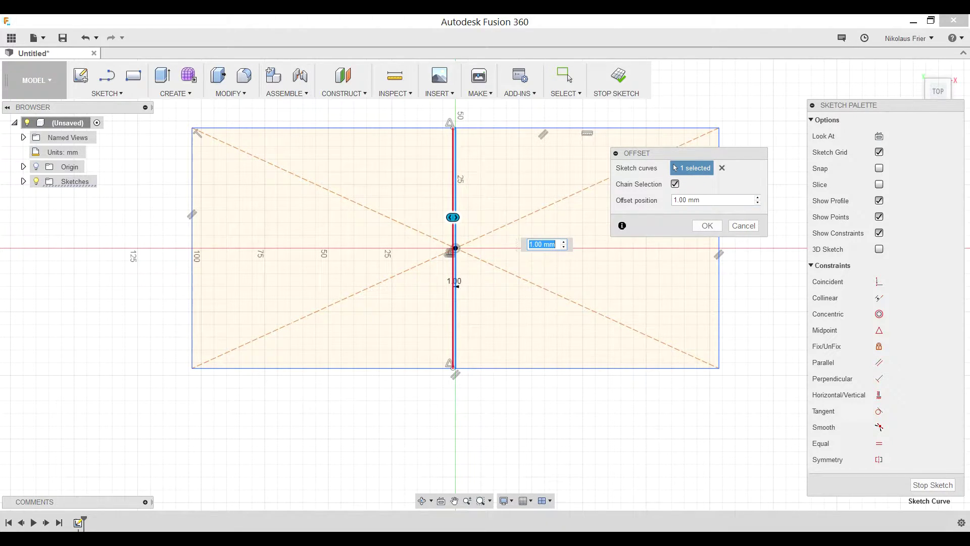
pyautogui.scroll(4, 472, 219)
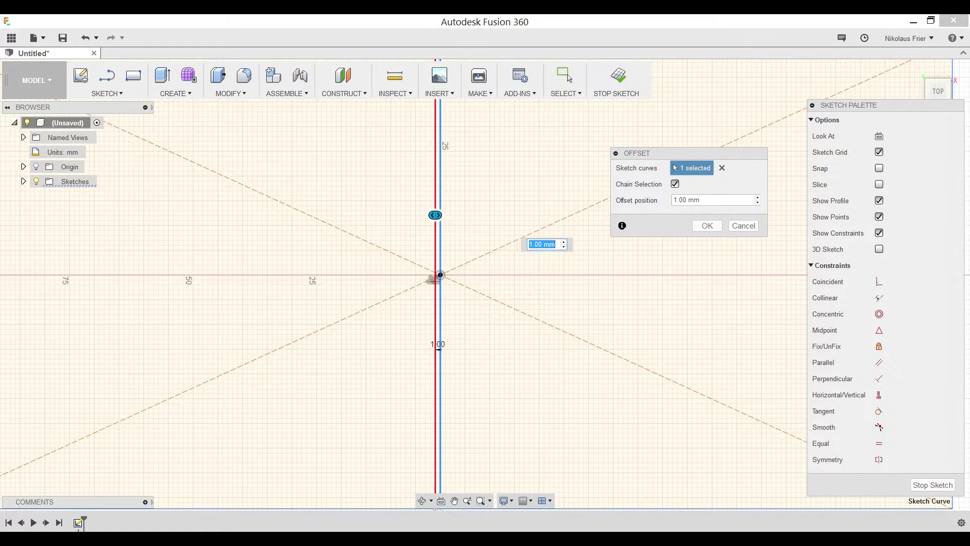
pyautogui.click(674, 200)
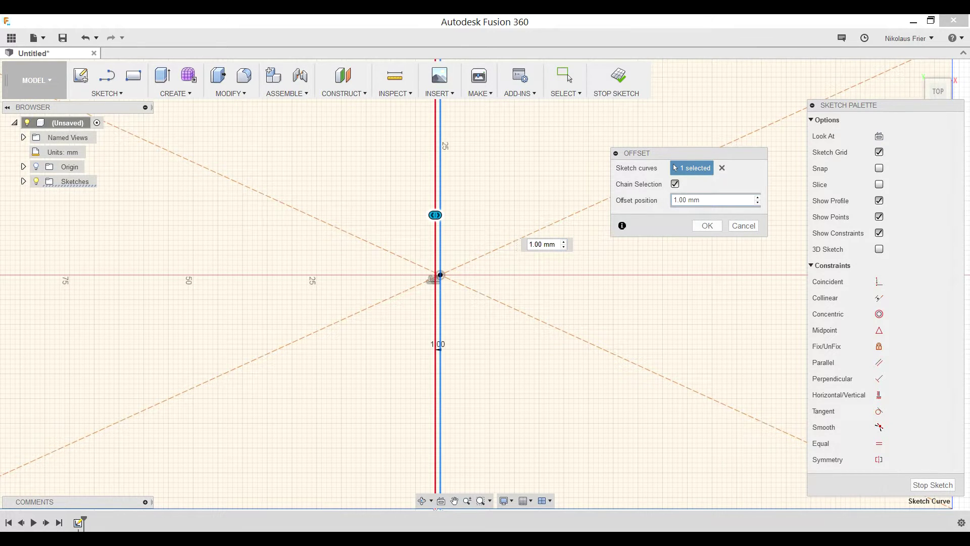
pyautogui.write('-')
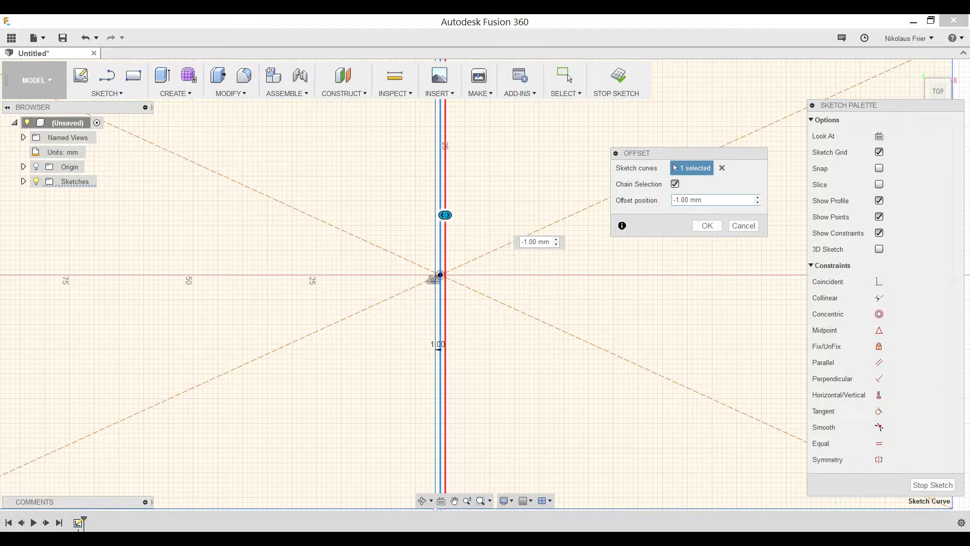
pyautogui.press('Tab')
pyautogui.click(707, 226)
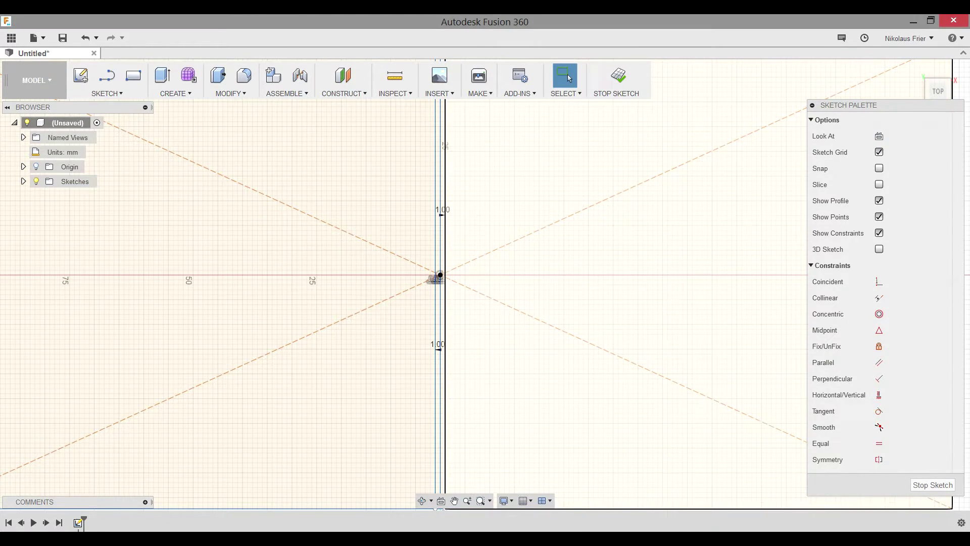
pyautogui.scroll(-3, 708, 228)
pyautogui.moveTo(708, 228); pyautogui.dragTo(599, 253, button='middle')
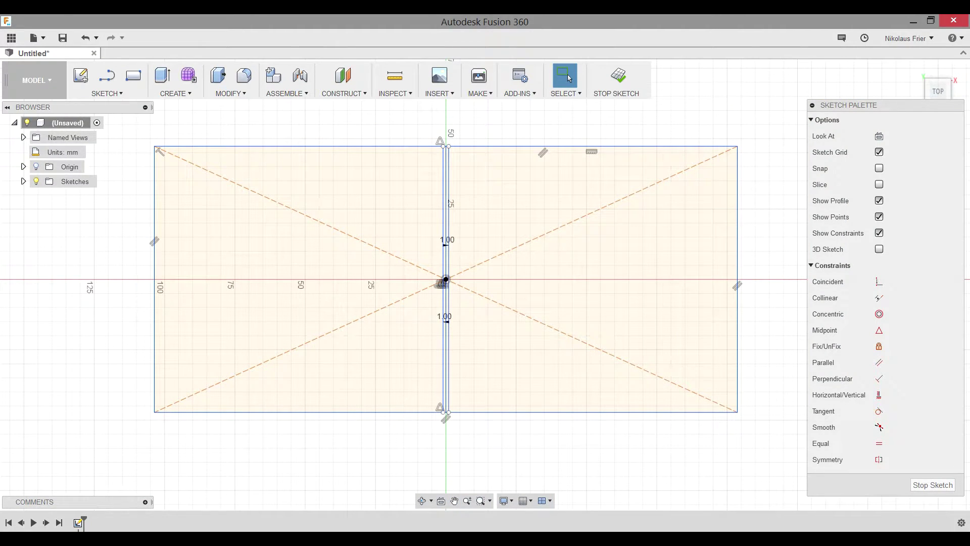
pyautogui.click(619, 77)
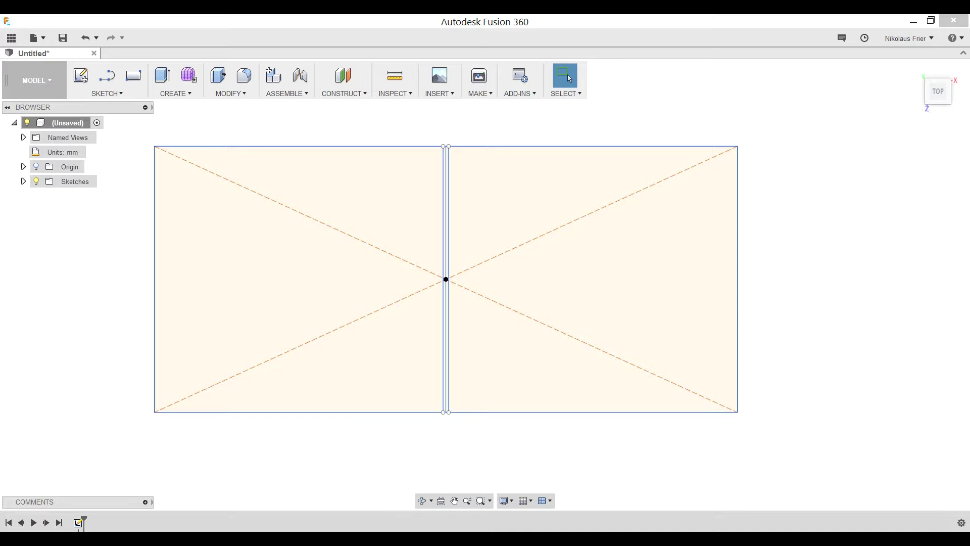
# Set up an Extrude of the two large profiles on either side of the narrow centre gap, with a distance of -10 mm
pyautogui.press('e')
pyautogui.click(162, 76)
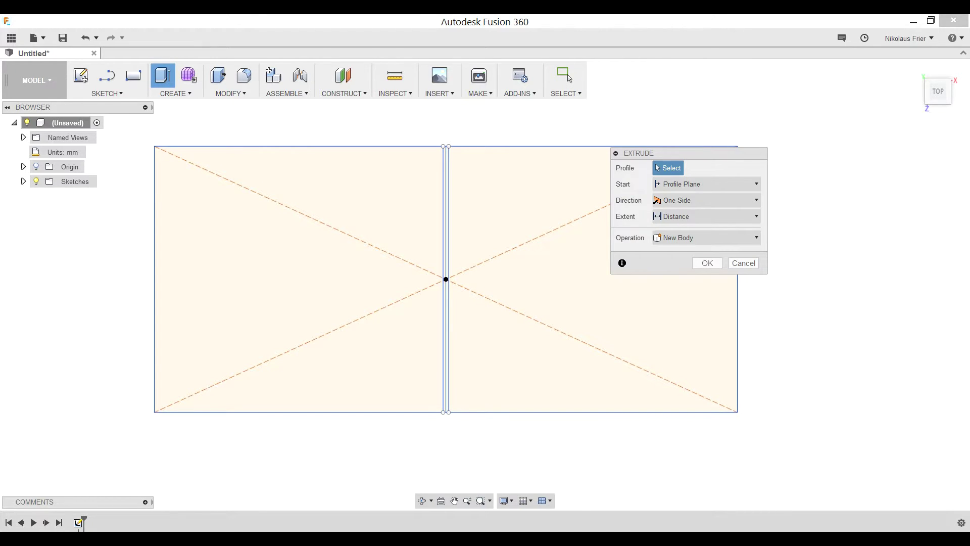
pyautogui.click(354, 293)
pyautogui.click(540, 360)
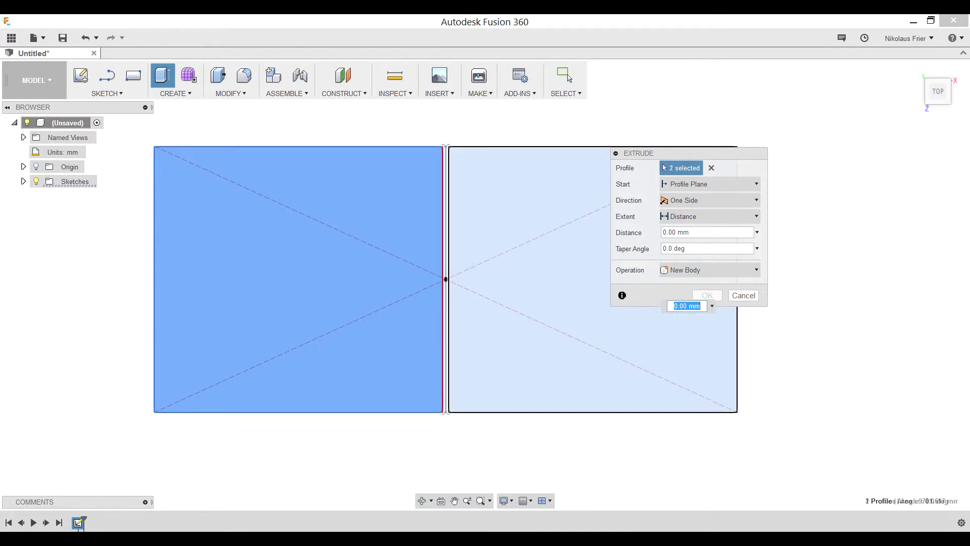
pyautogui.scroll(4, 435, 352)
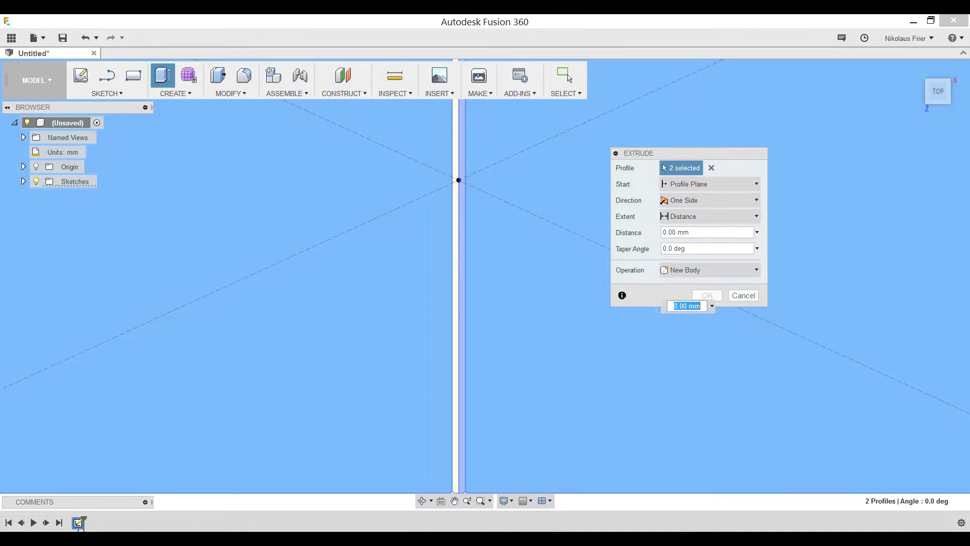
pyautogui.scroll(-4, 470, 334)
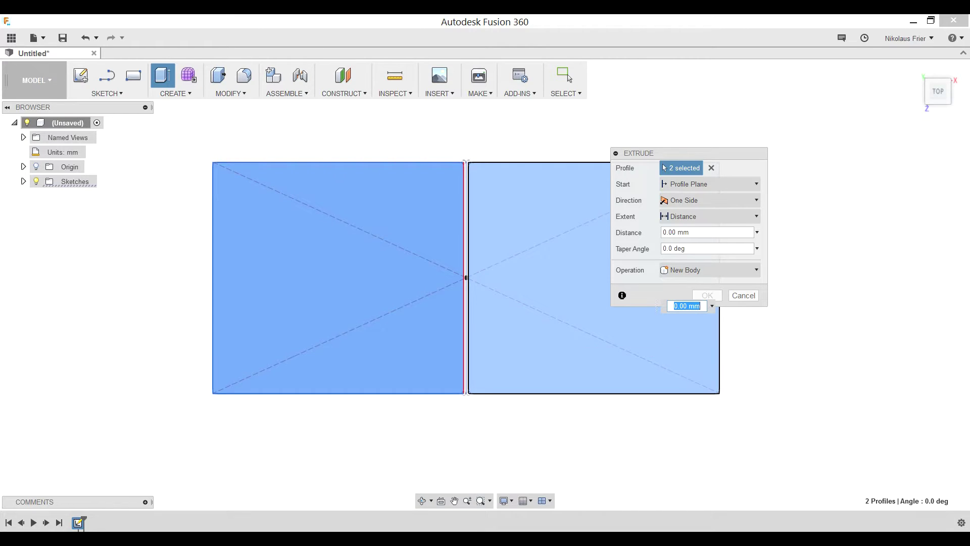
pyautogui.keyDown('shift'); pyautogui.moveTo(596, 275); pyautogui.dragTo(588, 277, button='middle'); pyautogui.keyUp('shift')
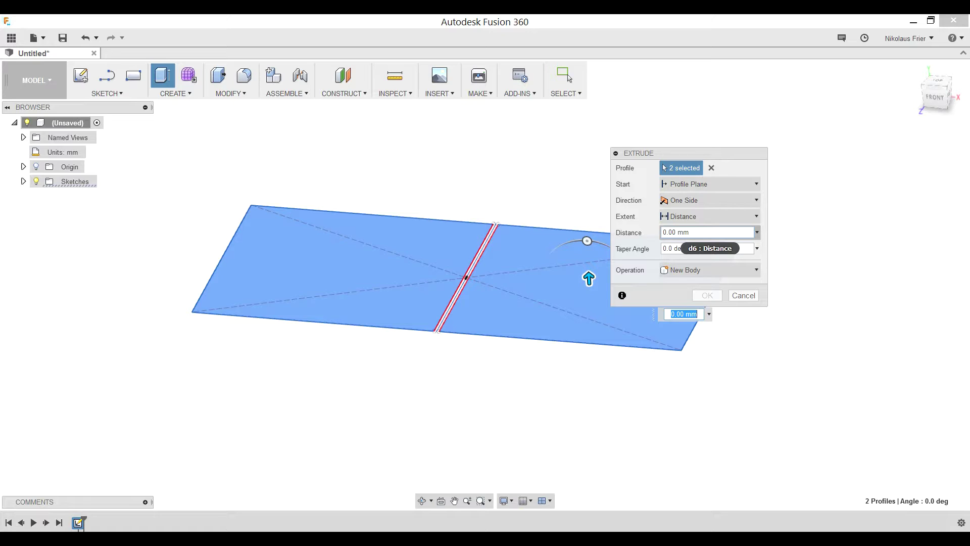
pyautogui.moveTo(711, 232); pyautogui.dragTo(660, 232)
pyautogui.write('-')
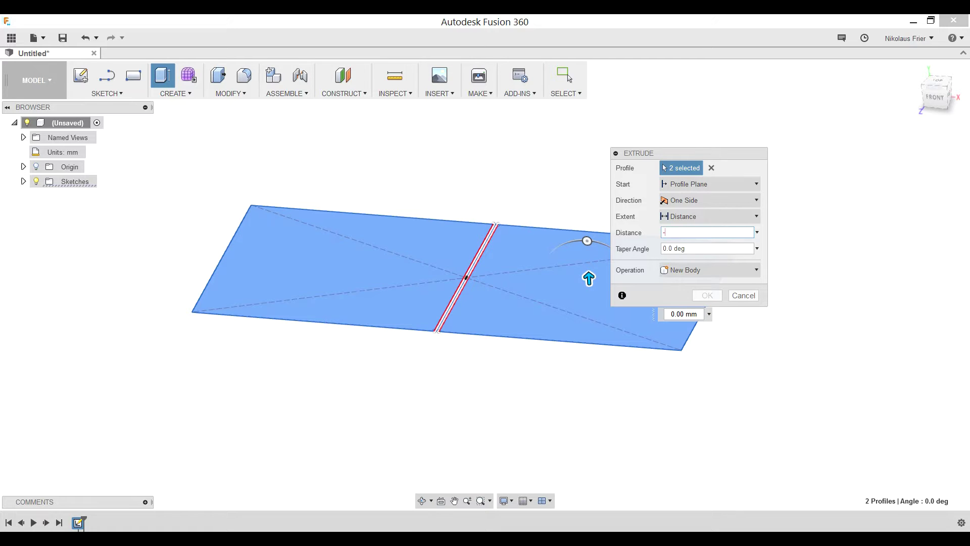
pyautogui.write('10')
pyautogui.press('Tab')
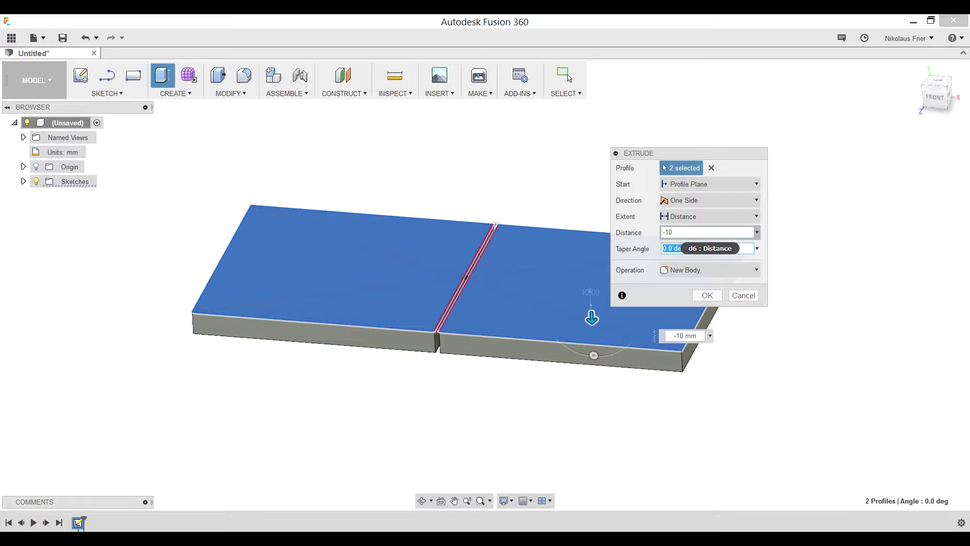
# Change the extrusion distance to -5 mm and complete it with the New Body operation
pyautogui.click(673, 232)
pyautogui.press('BackSpace')
pyautogui.press('BackSpace')
pyautogui.write('5')
pyautogui.press('Tab')
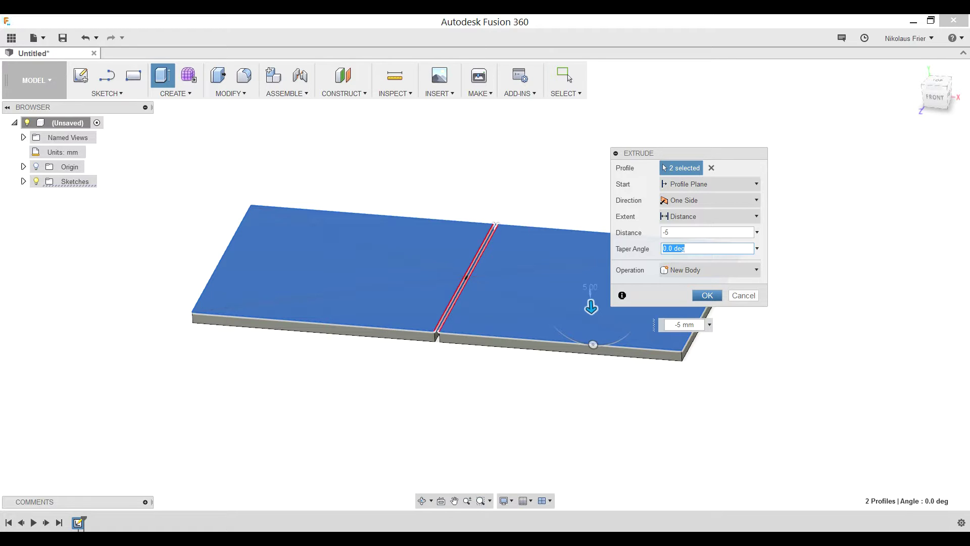
pyautogui.press('Return')
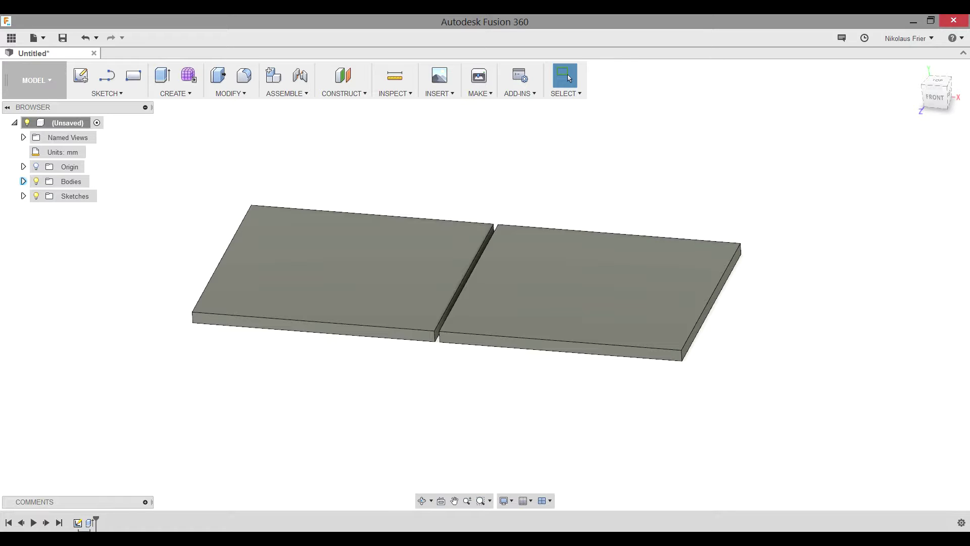
# Start a sketch on the vertical front origin plane that cuts across the gap between the two plates
pyautogui.click(23, 181)
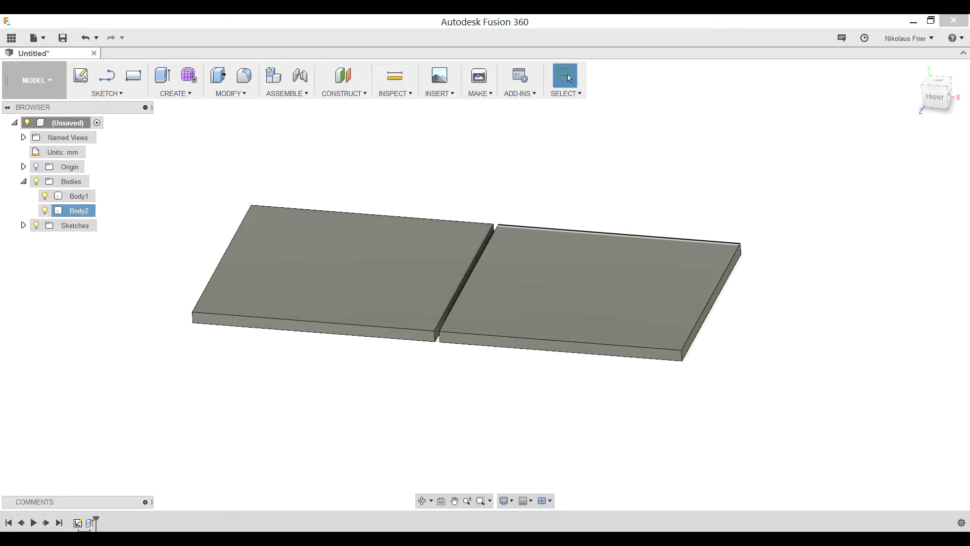
pyautogui.keyDown('shift'); pyautogui.moveTo(619, 234); pyautogui.dragTo(659, 196, button='middle'); pyautogui.keyUp('shift')
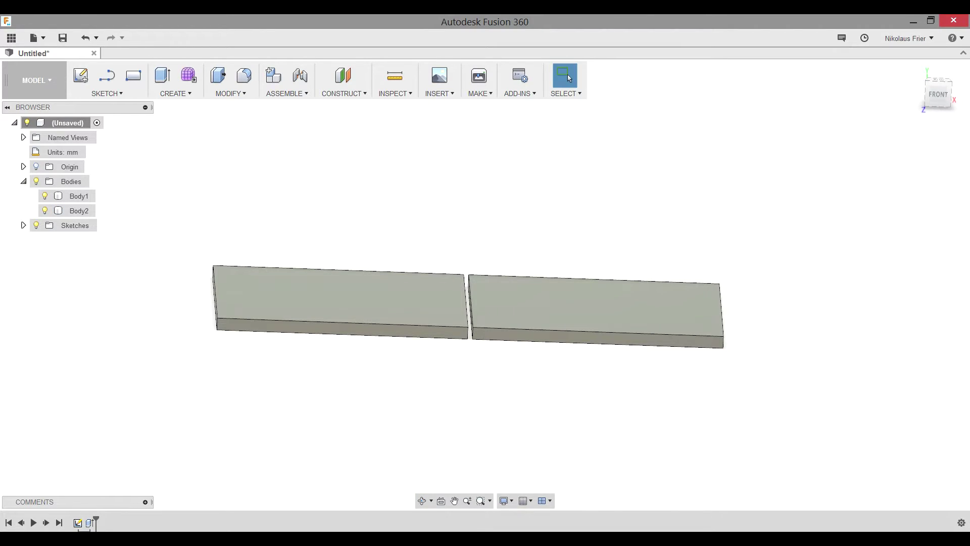
pyautogui.click(81, 76)
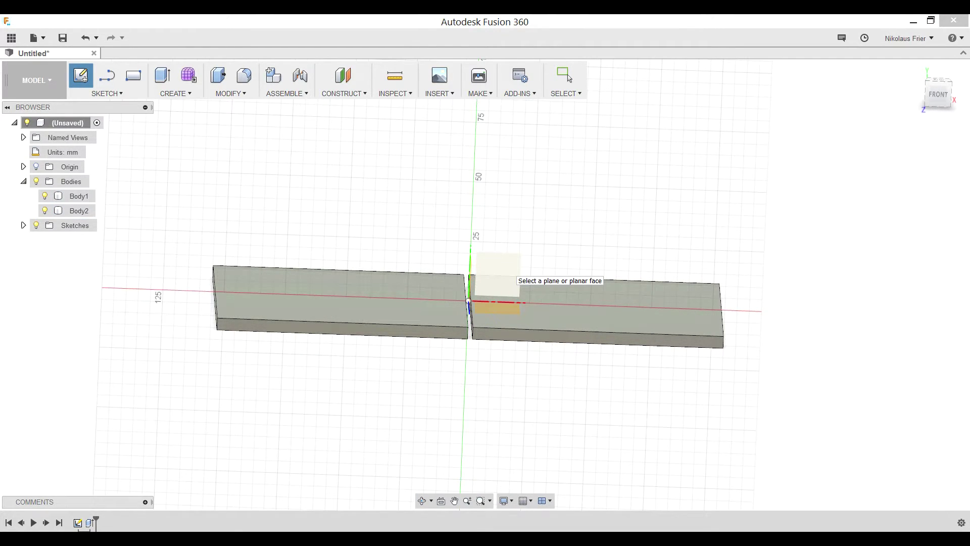
pyautogui.click(511, 276)
# Draw a center diameter circle of about 10.2 mm, centred on the origin and reaching the lower corner of the plate beside the gap
pyautogui.click(107, 93)
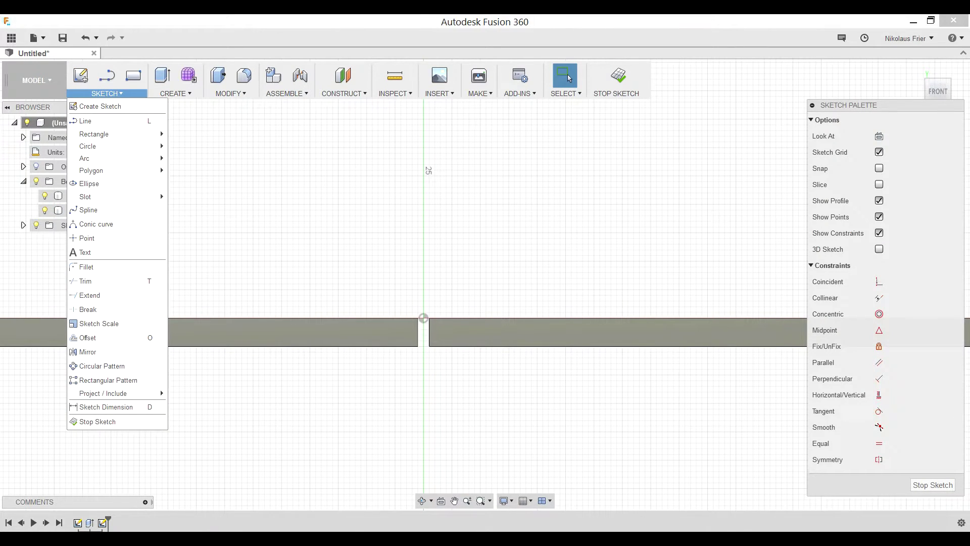
pyautogui.moveTo(101, 146)
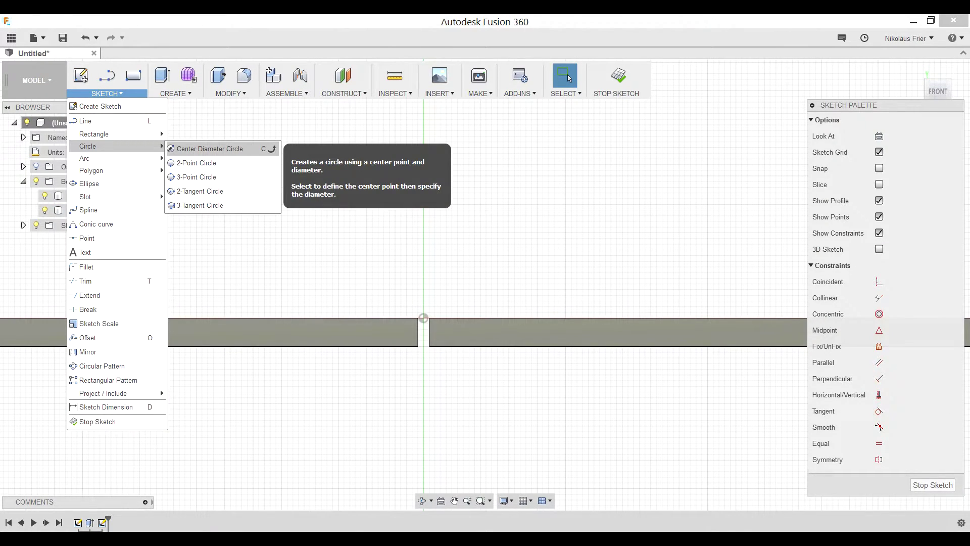
pyautogui.click(210, 149)
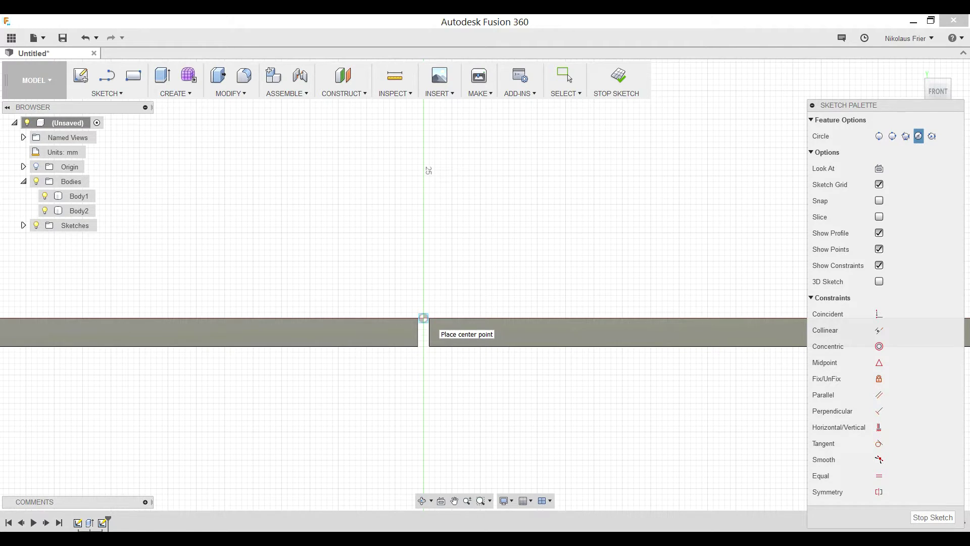
pyautogui.click(424, 318)
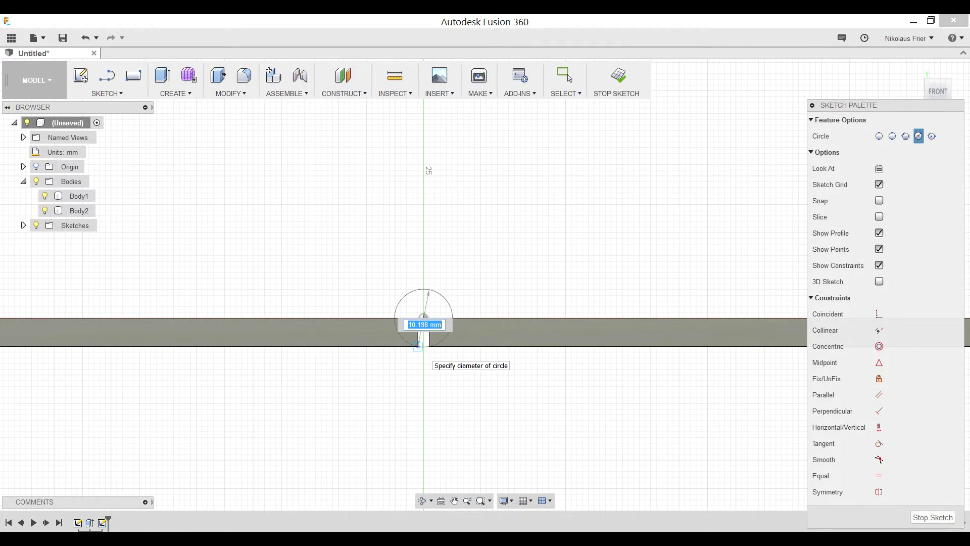
pyautogui.click(418, 347)
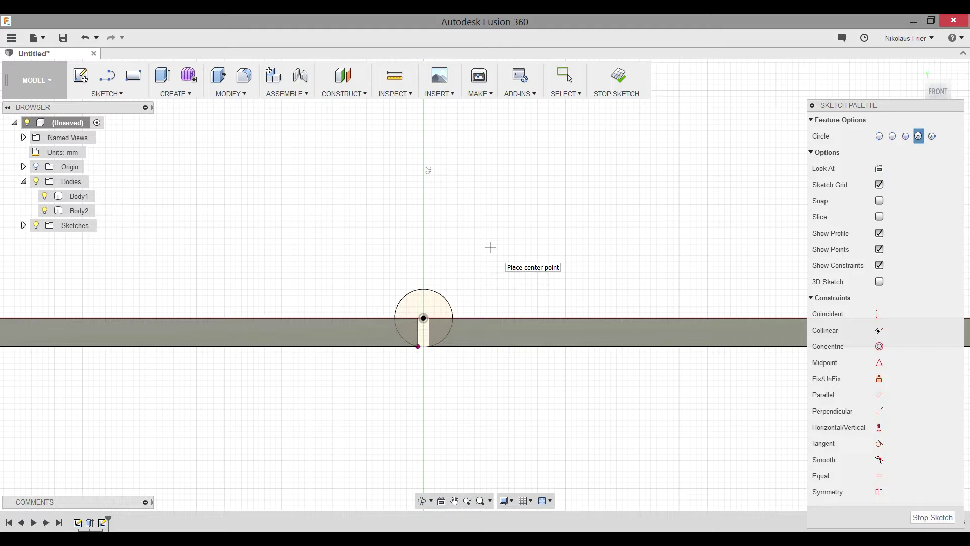
# Draw two smaller concentric circles around the origin inside the first circle and finish the sketch
pyautogui.scroll(5, 423, 318)
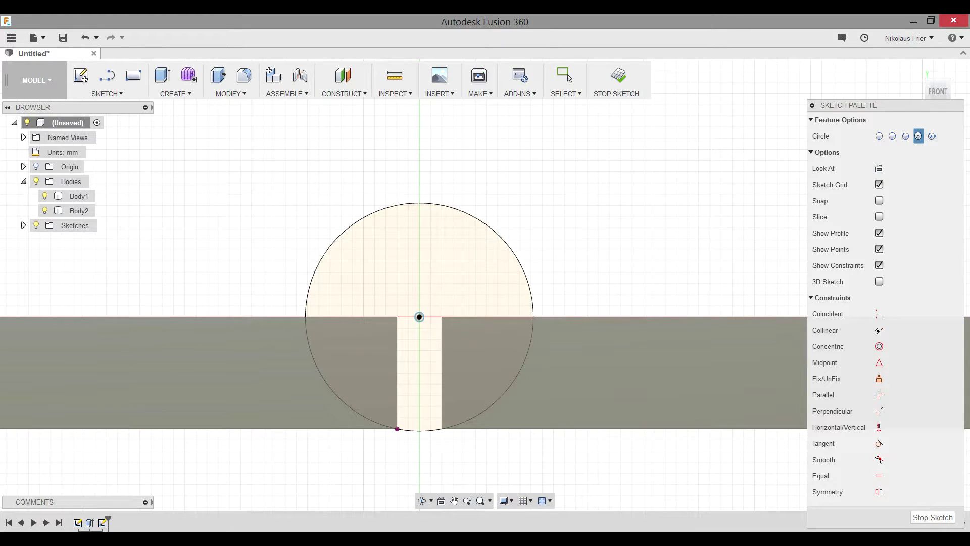
pyautogui.click(420, 317)
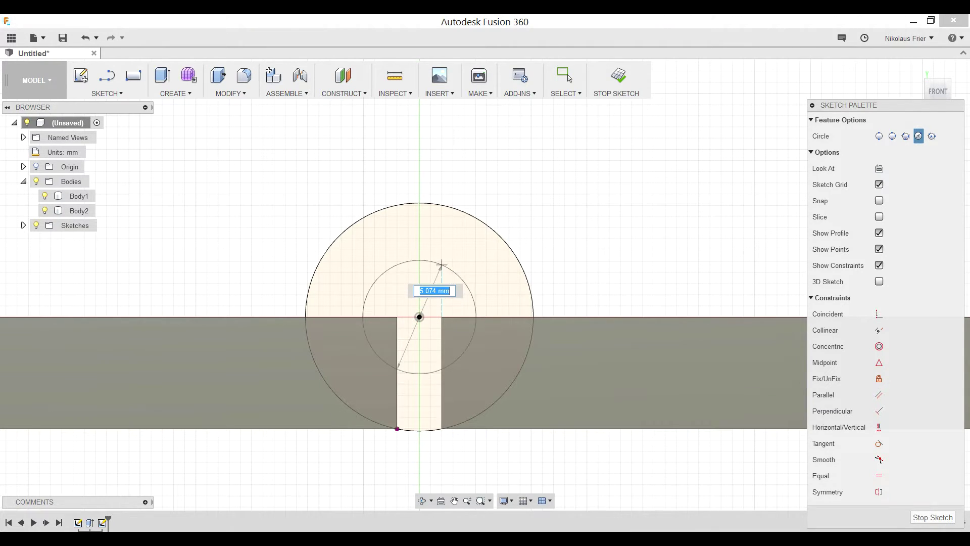
pyautogui.click(441, 233)
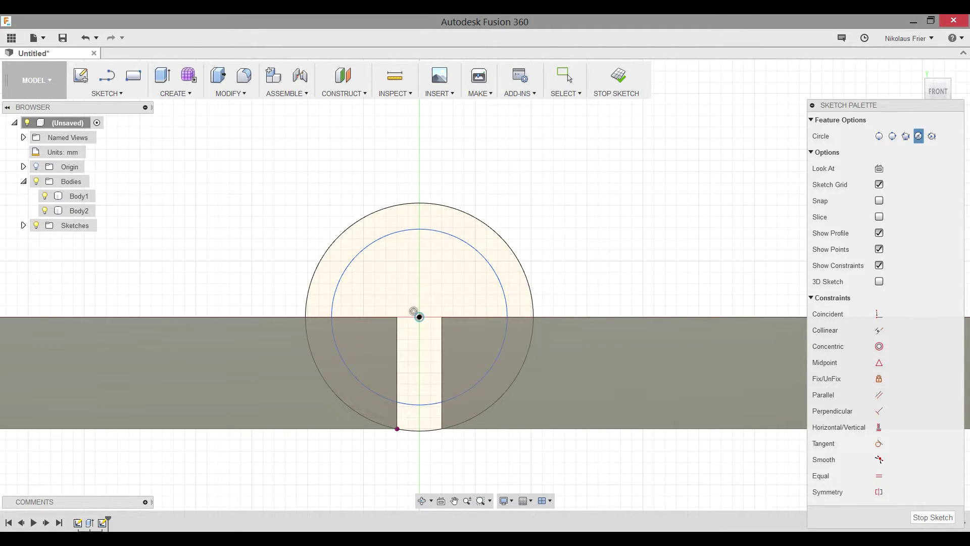
pyautogui.click(420, 317)
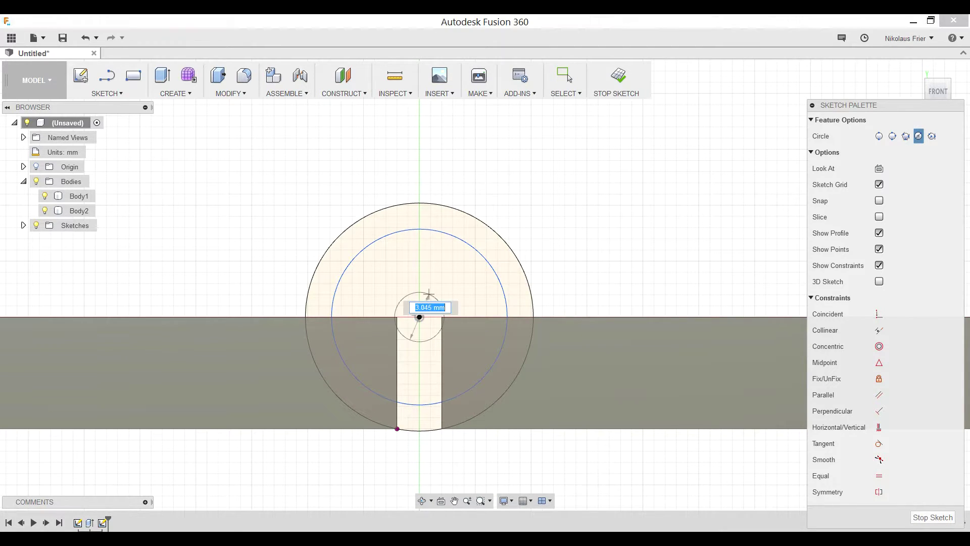
pyautogui.click(452, 250)
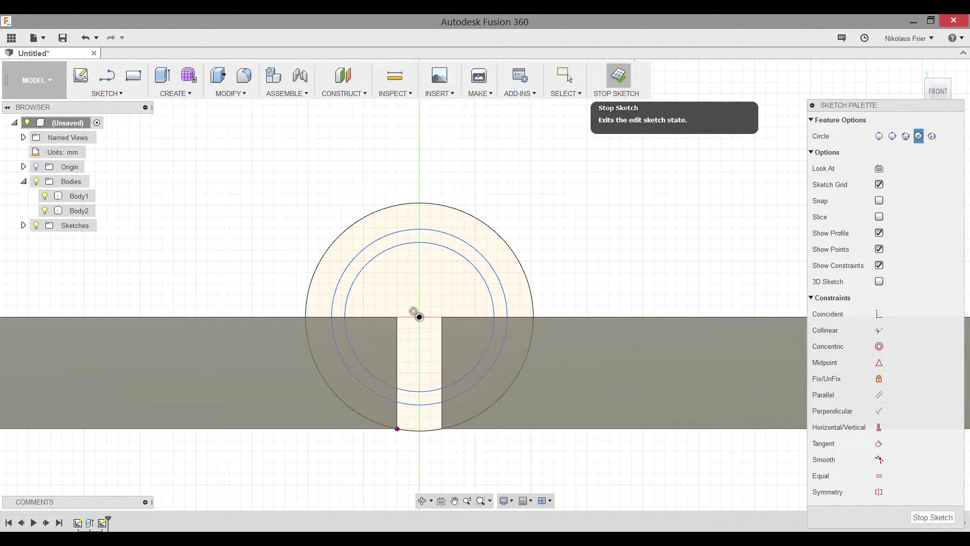
pyautogui.click(617, 76)
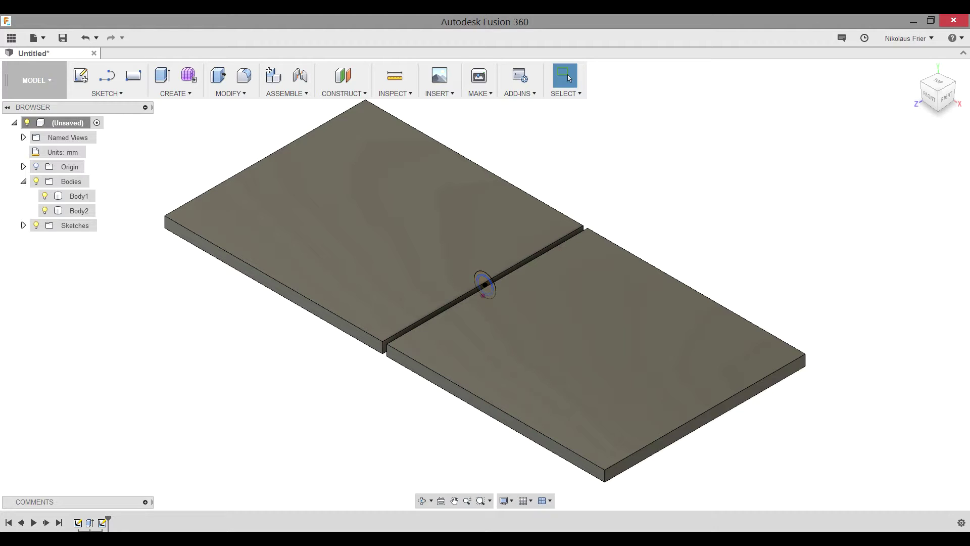
# Hide Body1 so that only the other plate and the circle sketch are shown
pyautogui.click(79, 210)
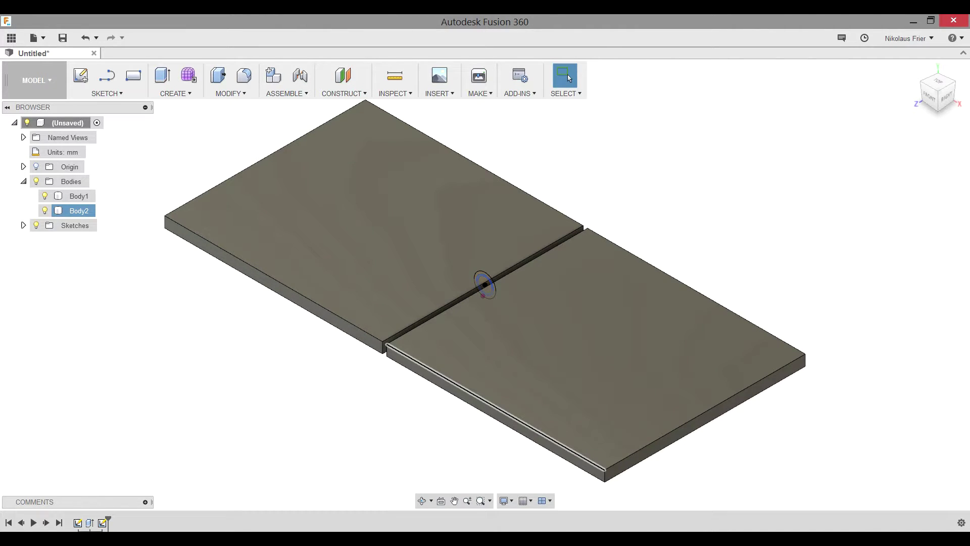
pyautogui.press('Escape')
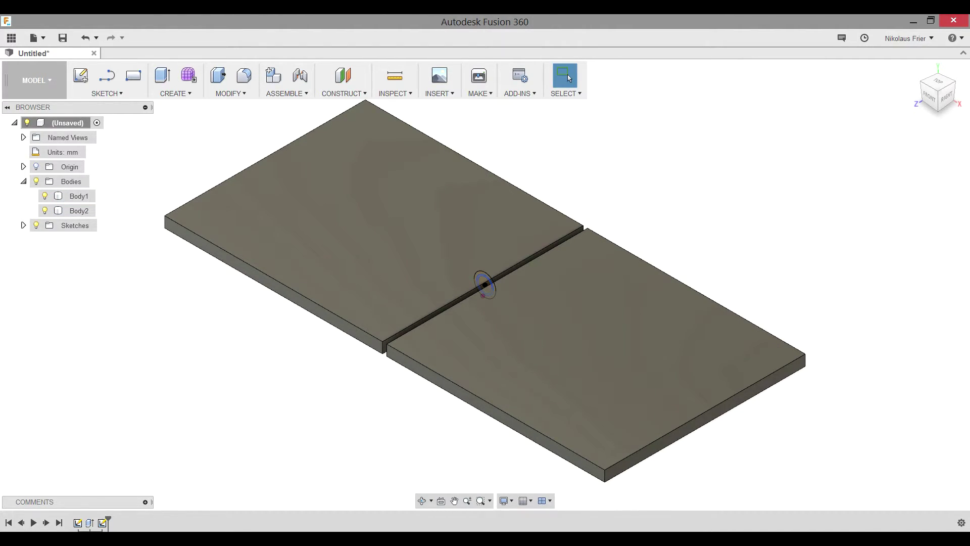
pyautogui.scroll(2, 485, 284)
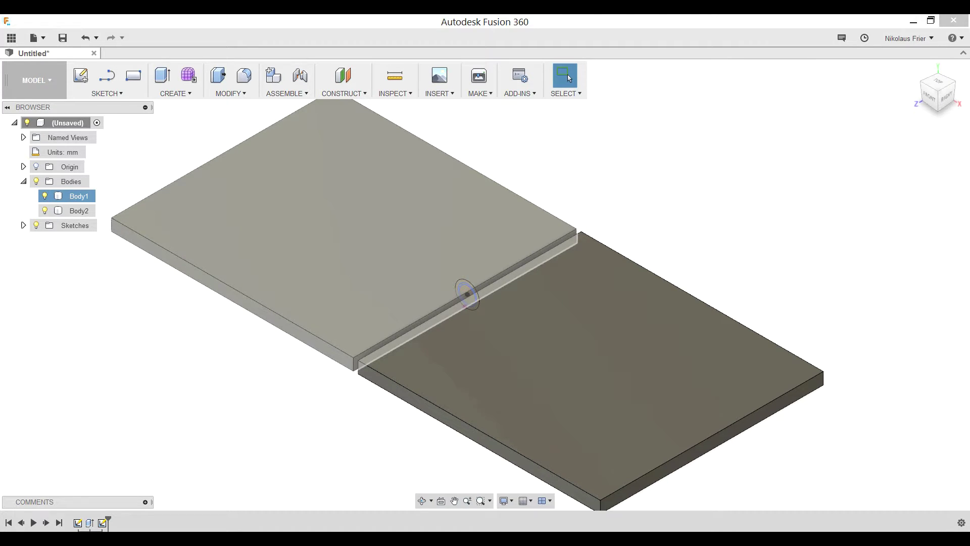
pyautogui.press('v')
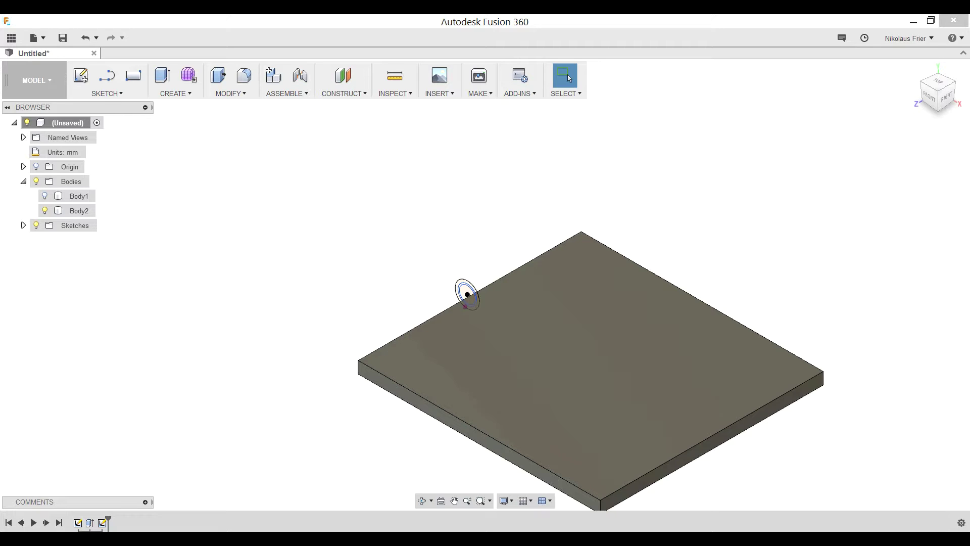
pyautogui.keyDown('shift'); pyautogui.moveTo(467, 294); pyautogui.dragTo(413, 322, button='middle'); pyautogui.keyUp('shift')
pyautogui.click(569, 78)
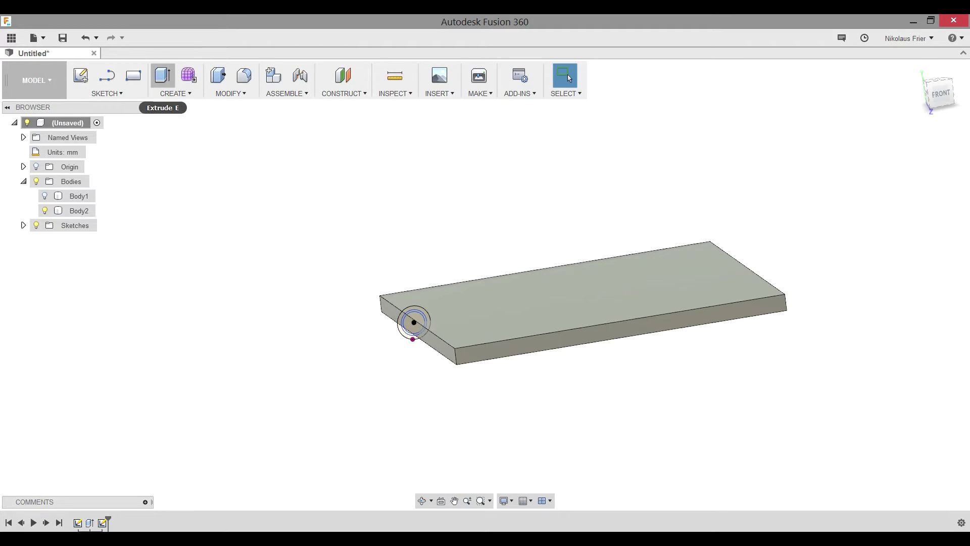
# Start an Extrude with all three circle profiles selected: the inner disc and both surrounding rings
pyautogui.click(163, 75)
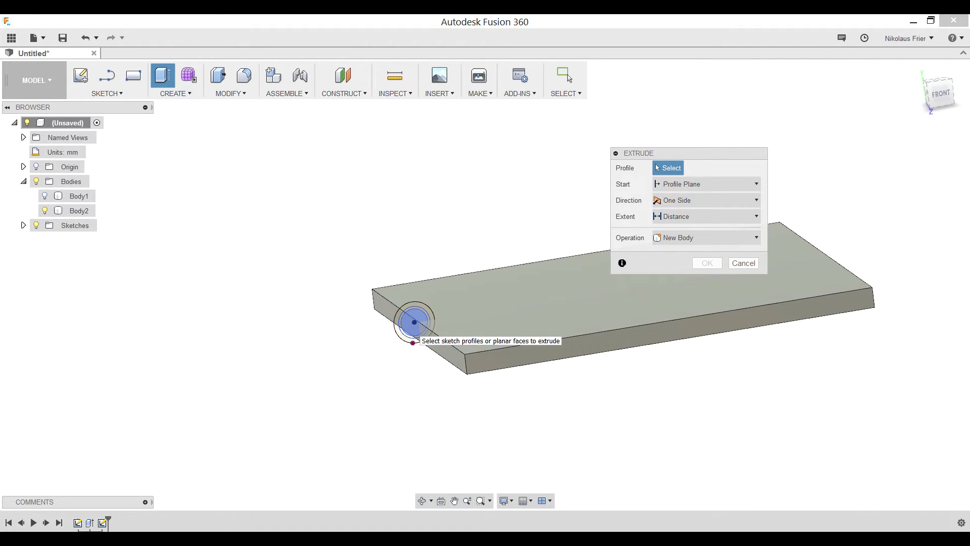
pyautogui.click(414, 322)
pyautogui.scroll(3, 417, 322)
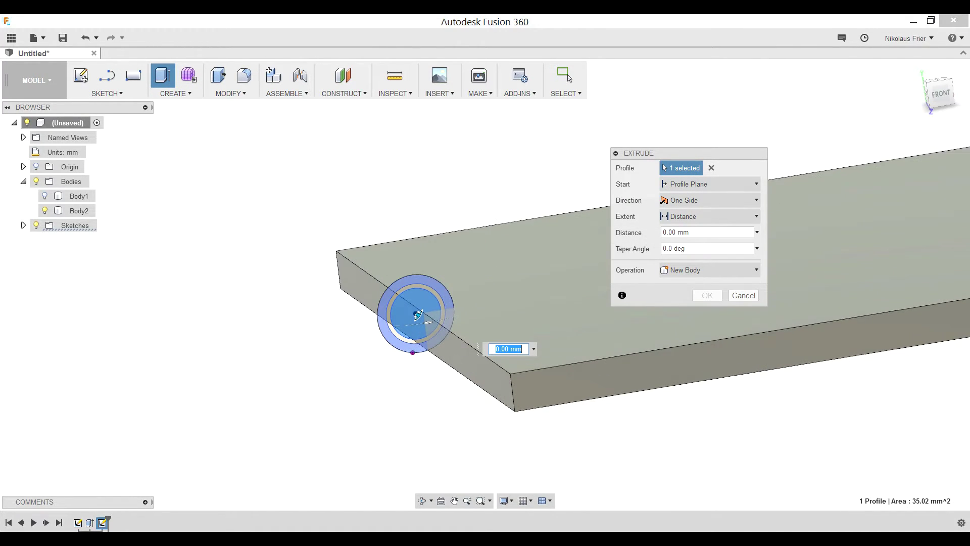
pyautogui.click(442, 311)
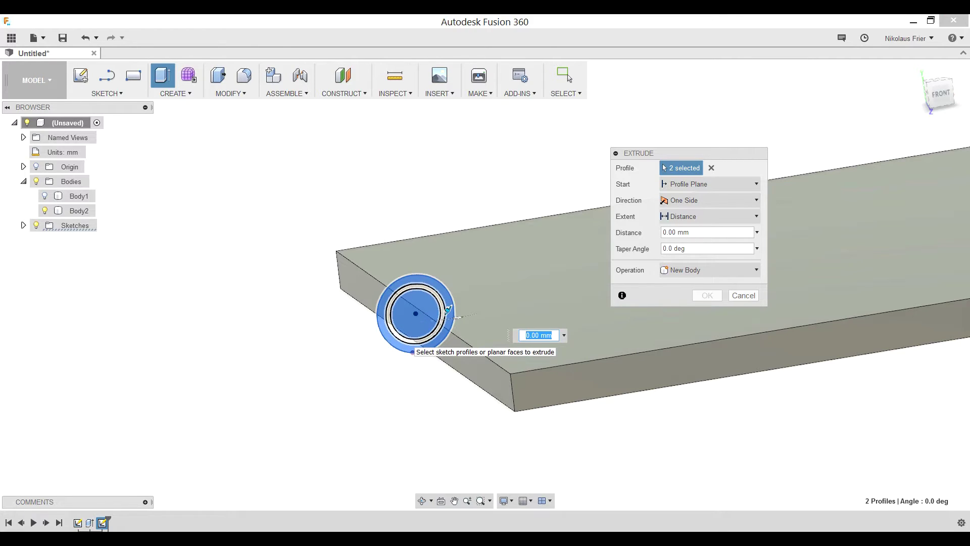
pyautogui.click(444, 311)
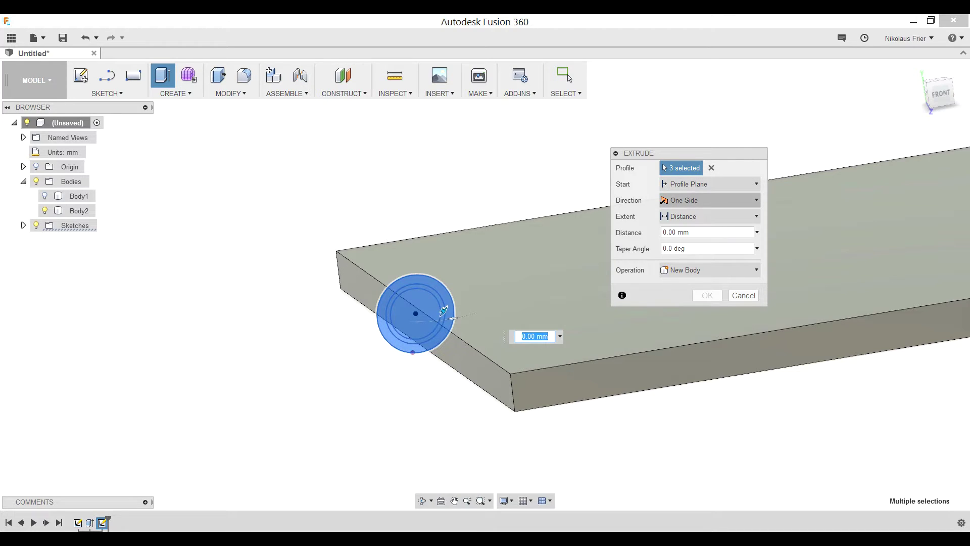
# Set the extrusion direction to Two Sides, with Side 1 ending To Object at the plate's front side face using Extend Faces
pyautogui.click(665, 201)
pyautogui.click(678, 229)
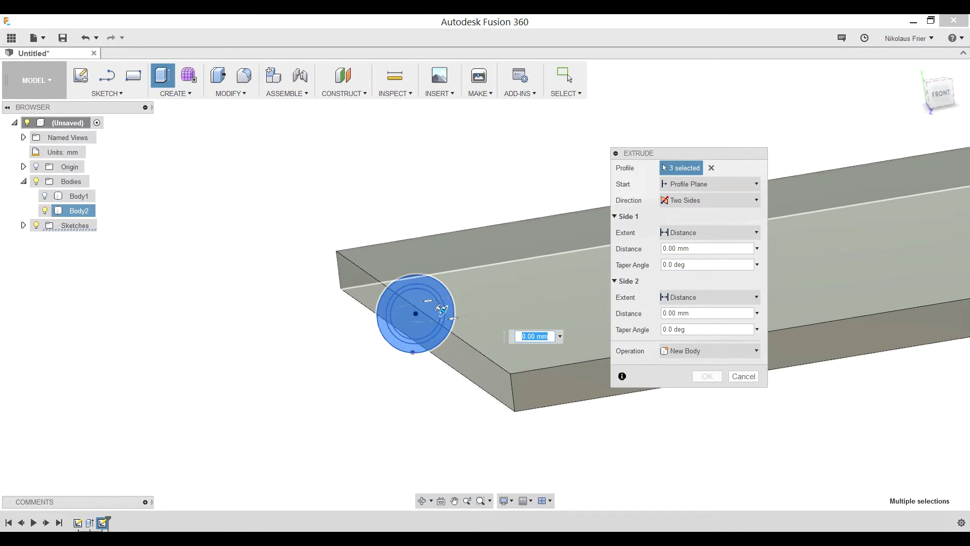
pyautogui.click(677, 232)
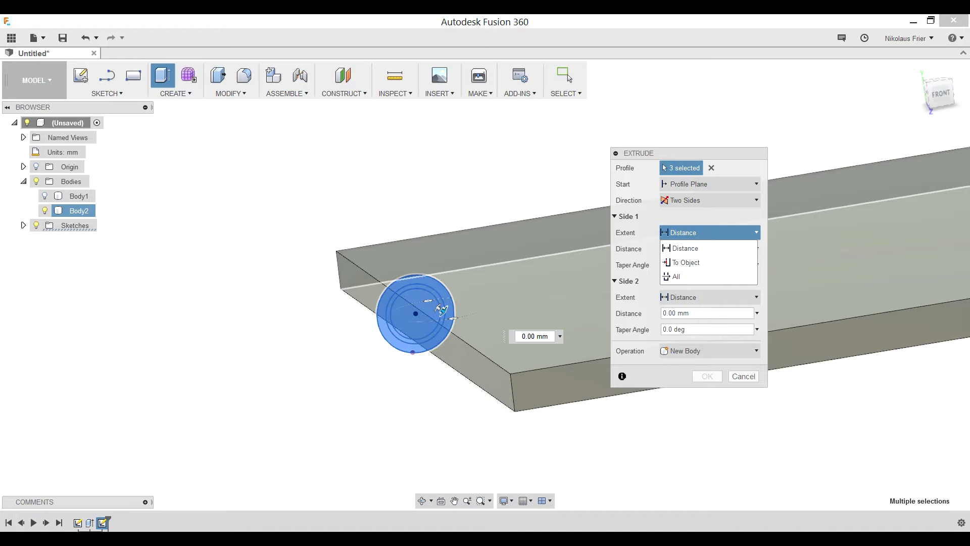
pyautogui.click(686, 262)
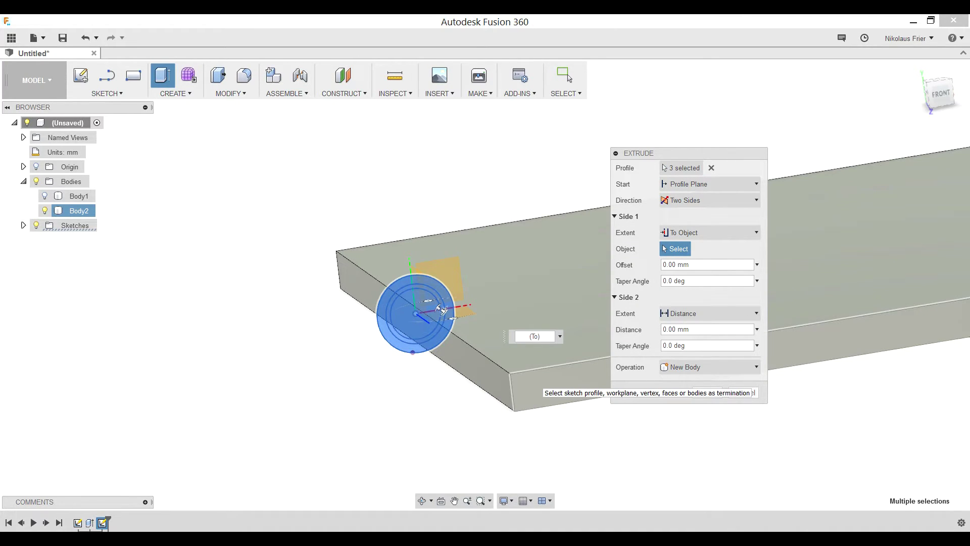
pyautogui.click(531, 372)
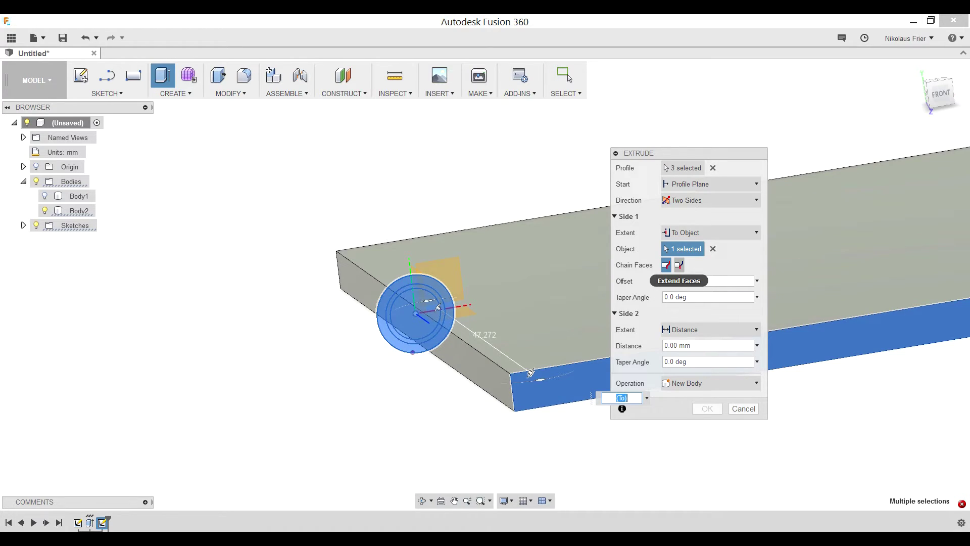
pyautogui.click(678, 265)
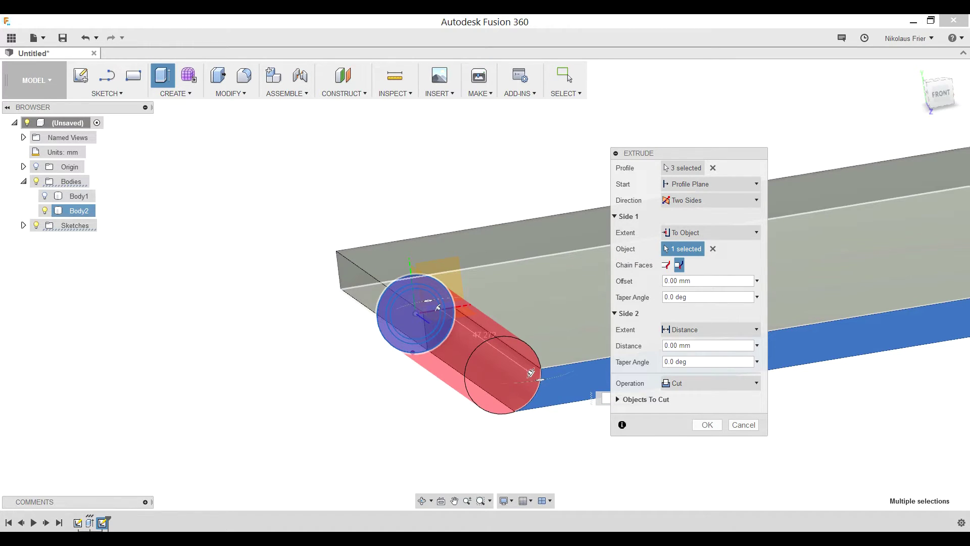
# Set Side 2 to end To Object at the plate's opposite side face using Extend Faces, and complete the extrusion as a Cut
pyautogui.moveTo(476, 228)
pyautogui.keyDown('shift'); pyautogui.mouseDown(button='middle')
pyautogui.moveTo(576, 228)
pyautogui.moveTo(589, 126)
pyautogui.mouseUp(button='middle'); pyautogui.keyUp('shift')
pyautogui.moveTo(589, 126); pyautogui.dragTo(560, 146, button='middle')
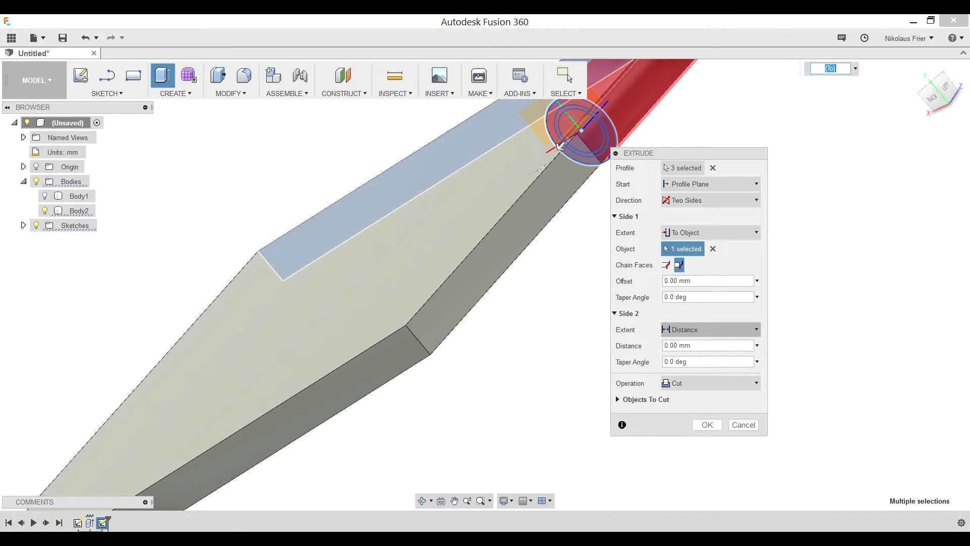
pyautogui.click(710, 330)
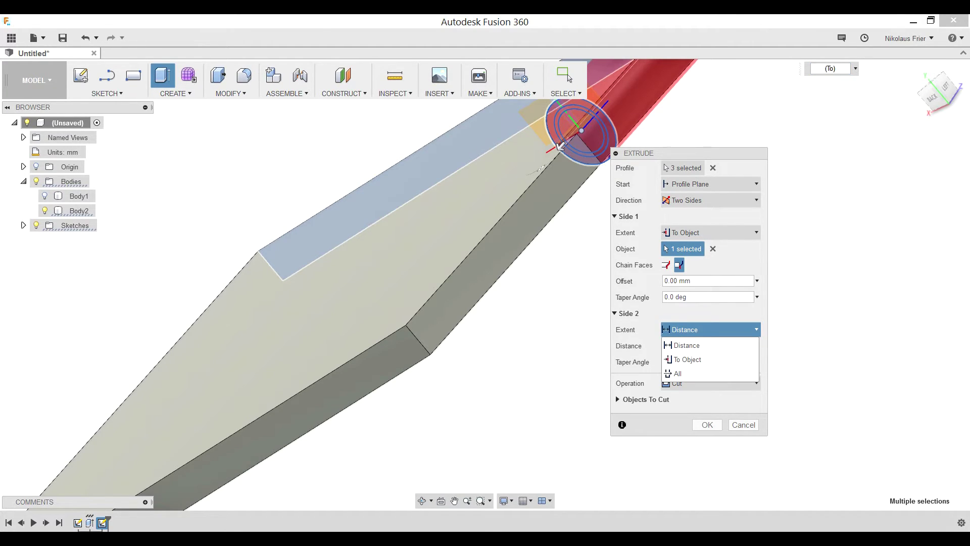
pyautogui.click(711, 359)
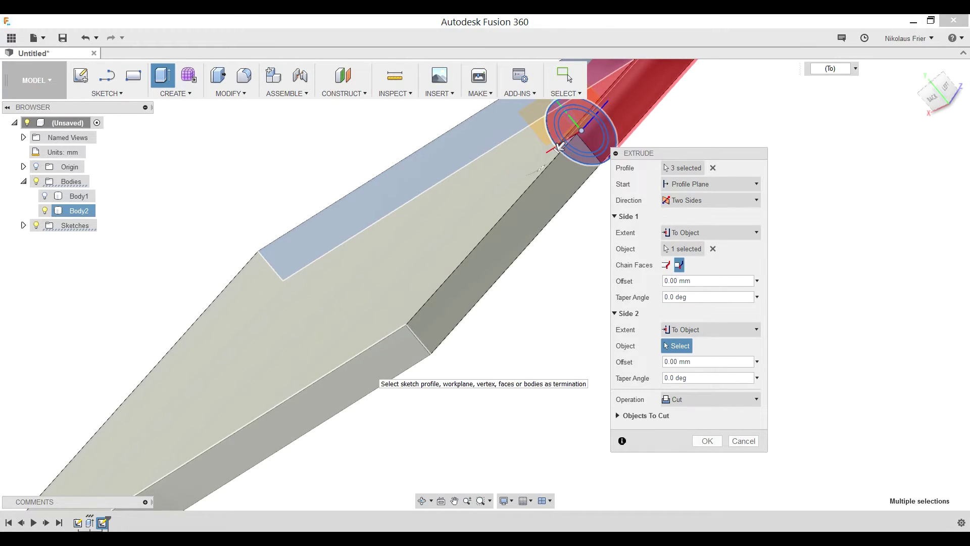
pyautogui.click(387, 338)
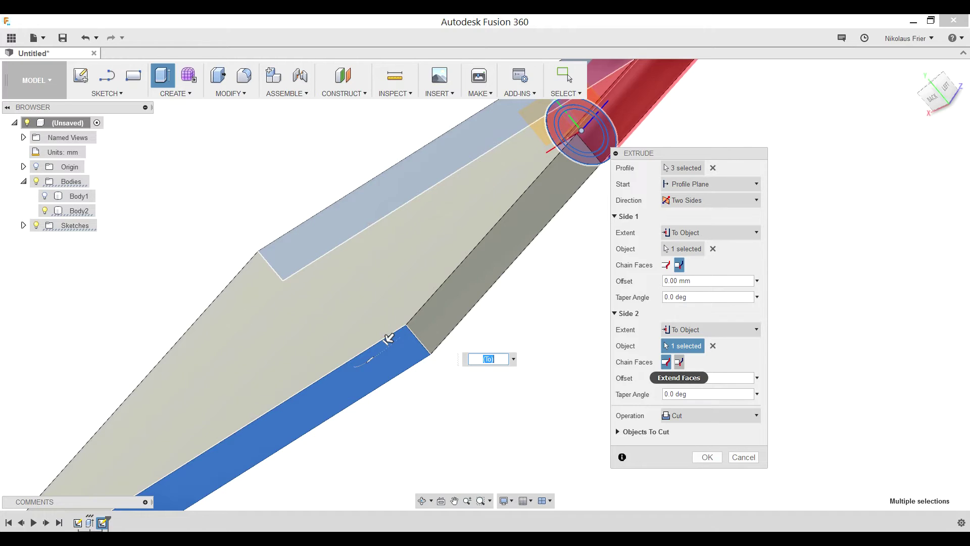
pyautogui.click(679, 362)
pyautogui.scroll(-2, 581, 283)
pyautogui.moveTo(581, 283); pyautogui.dragTo(493, 283, button='middle')
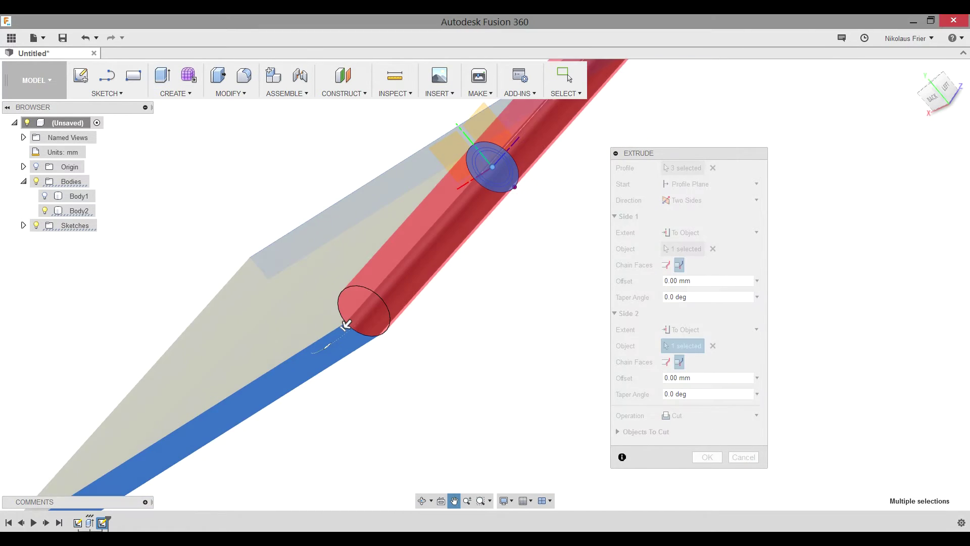
pyautogui.moveTo(561, 237); pyautogui.dragTo(459, 288, button='middle')
pyautogui.scroll(-2, 458, 287)
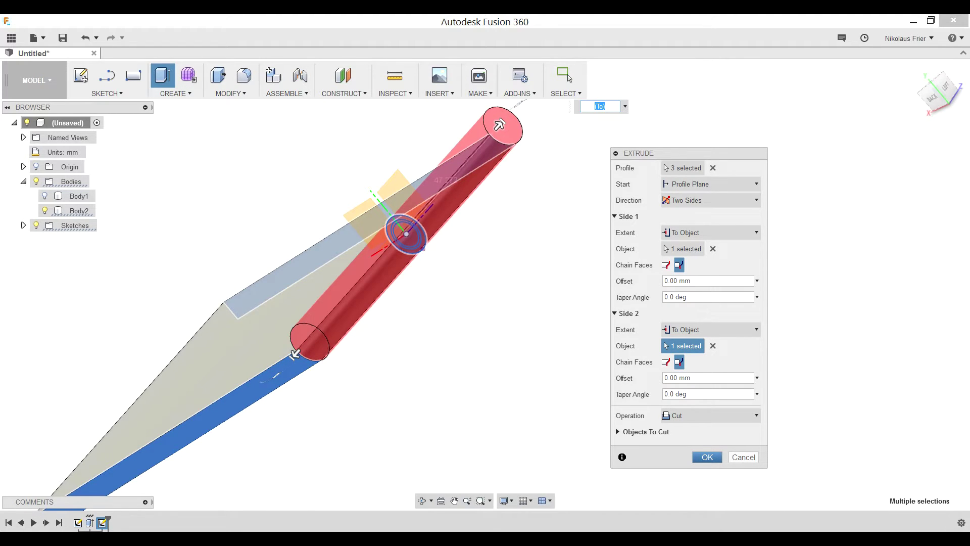
pyautogui.press('Return')
pyautogui.keyDown('shift'); pyautogui.moveTo(458, 287); pyautogui.dragTo(344, 223, button='middle'); pyautogui.keyUp('shift')
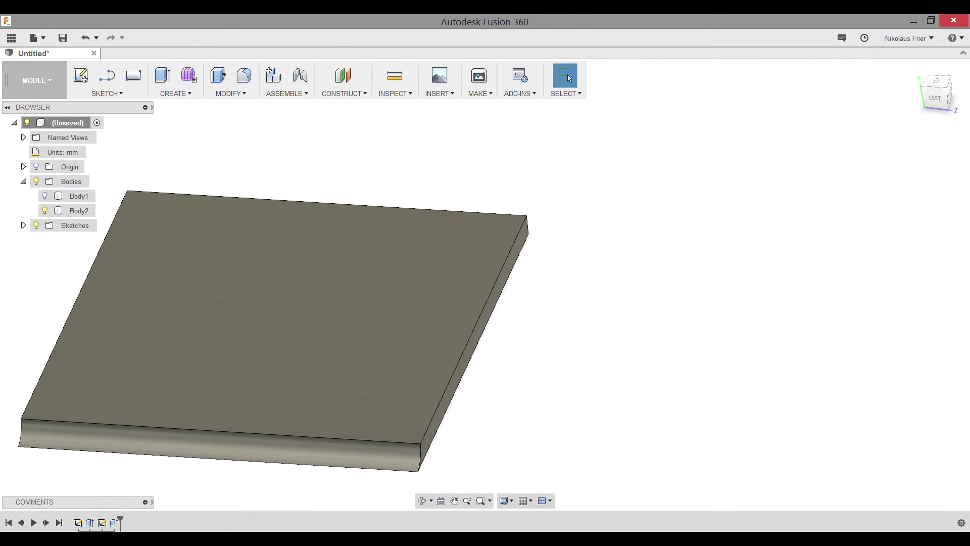
# Inspect the concave groove cut along the plate's edge from several angles
pyautogui.moveTo(343, 273); pyautogui.dragTo(564, 166, button='middle')
pyautogui.click(949, 77)
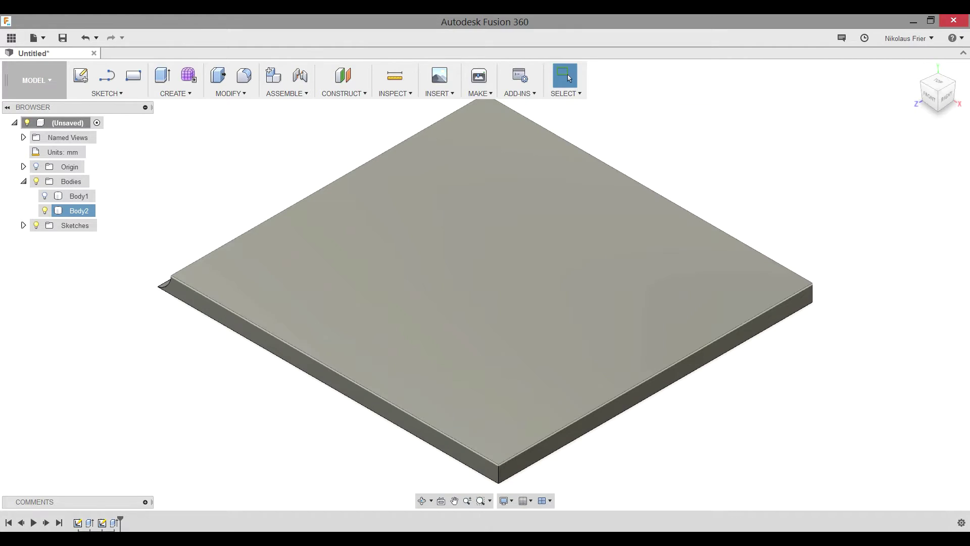
pyautogui.keyDown('shift'); pyautogui.moveTo(485, 284); pyautogui.dragTo(632, 299, button='middle'); pyautogui.keyUp('shift')
pyautogui.moveTo(485, 285); pyautogui.dragTo(556, 229, button='middle')
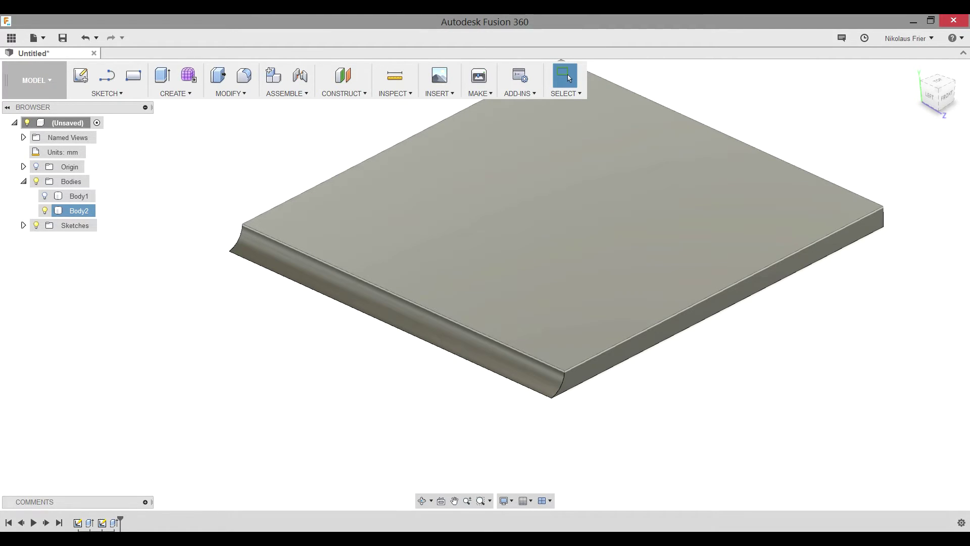
pyautogui.press('Escape')
pyautogui.hotkey('ctrl', 'z')
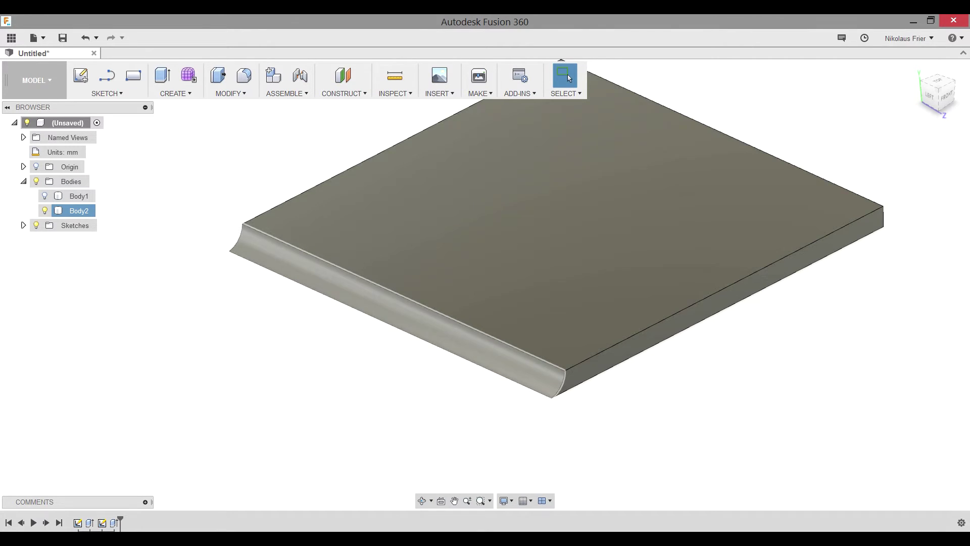
pyautogui.press('Escape')
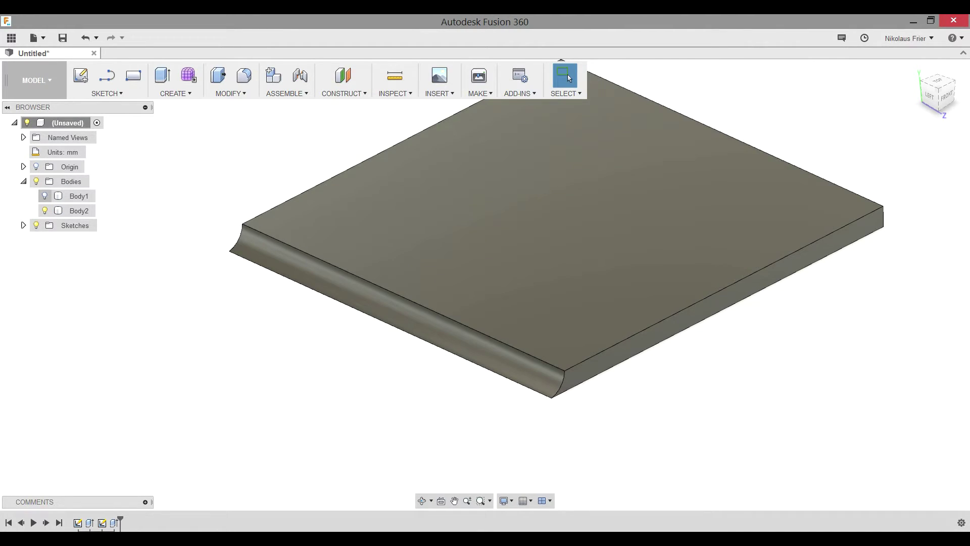
# Expand the sketches list and show Sketch2 with the concentric circles
pyautogui.click(24, 225)
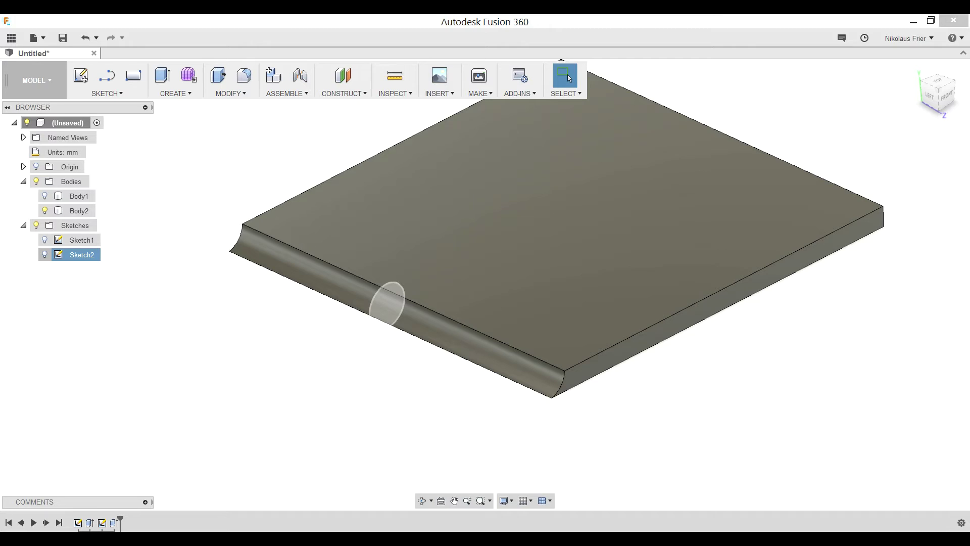
pyautogui.press('Escape')
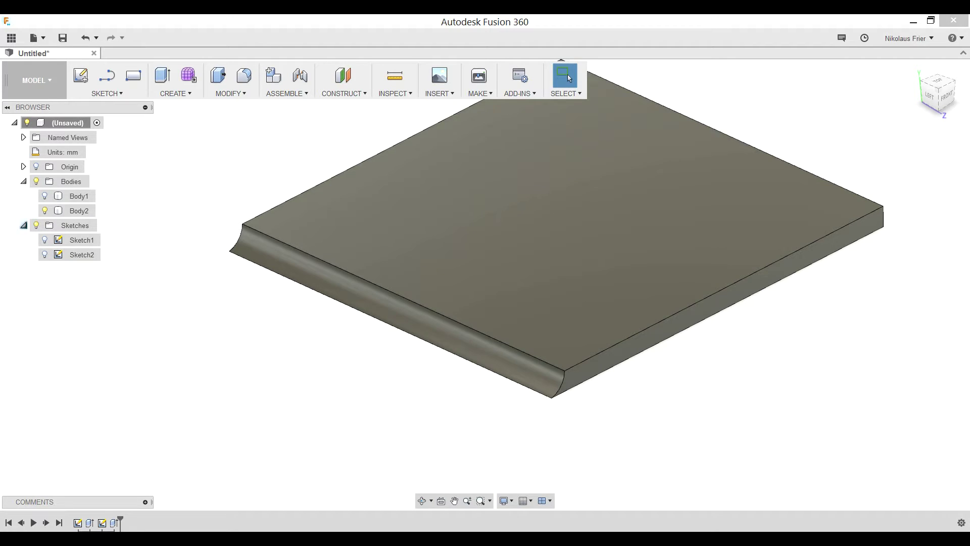
pyautogui.hotkey('ctrl', 'z')
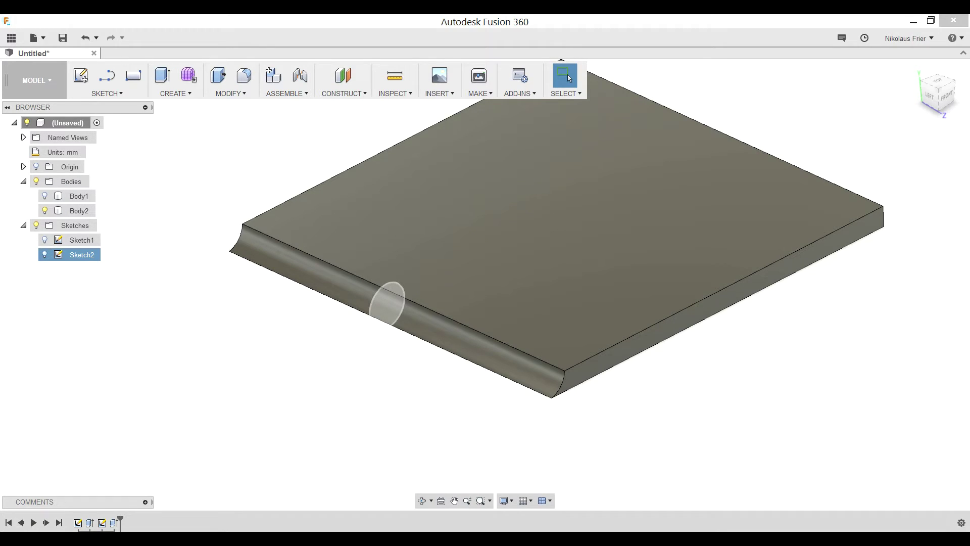
pyautogui.click(44, 254)
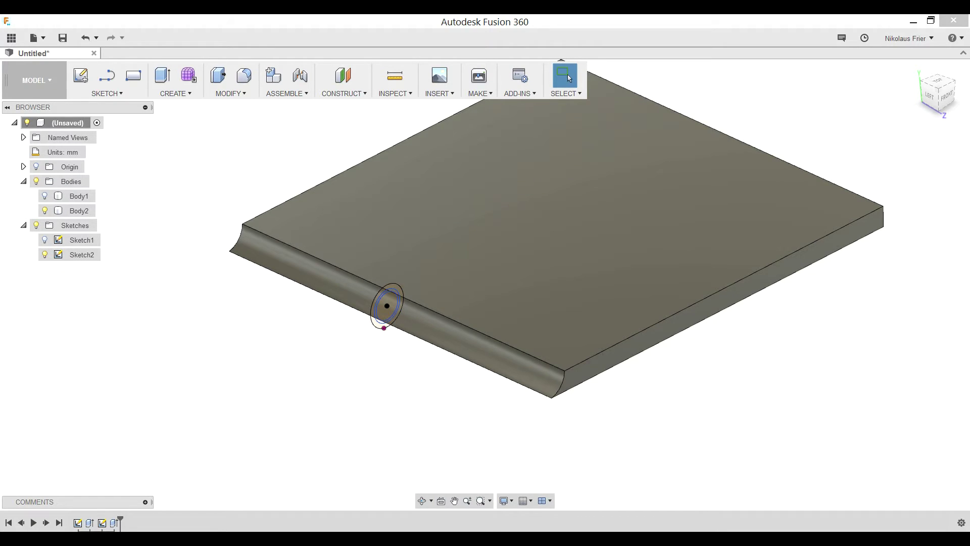
# Start a new Extrude with the inner disc and both surrounding rings selected as profiles
pyautogui.press('e')
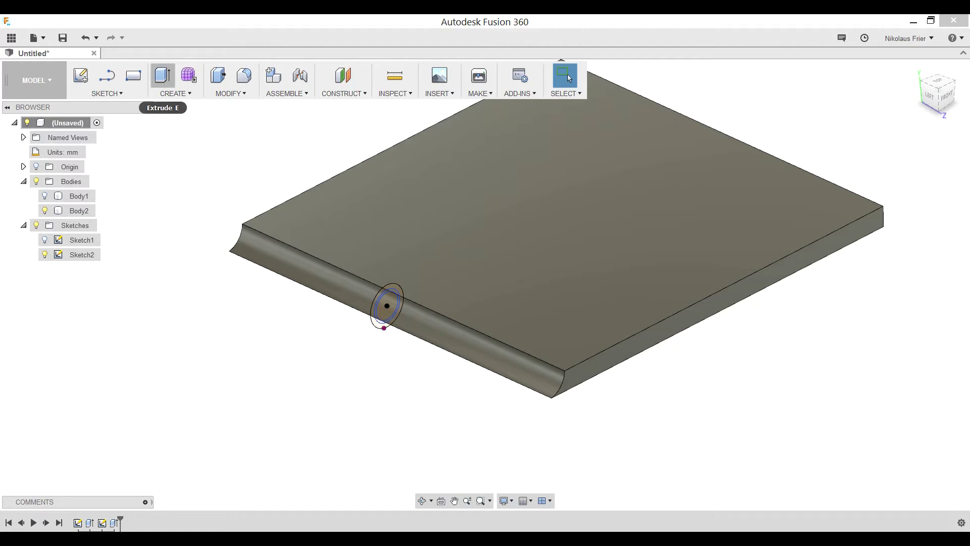
pyautogui.scroll(3, 399, 285)
pyautogui.scroll(4, 400, 287)
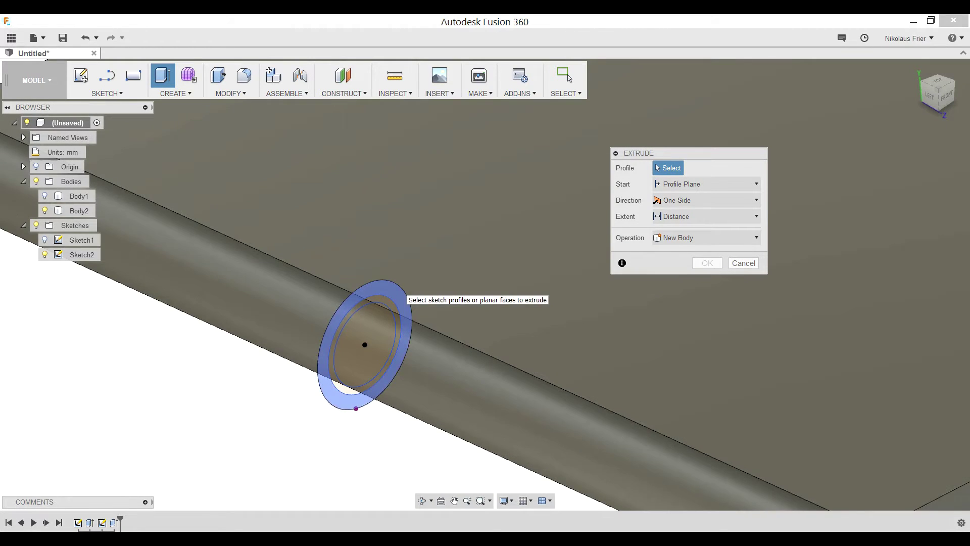
pyautogui.click(407, 347)
pyautogui.click(399, 350)
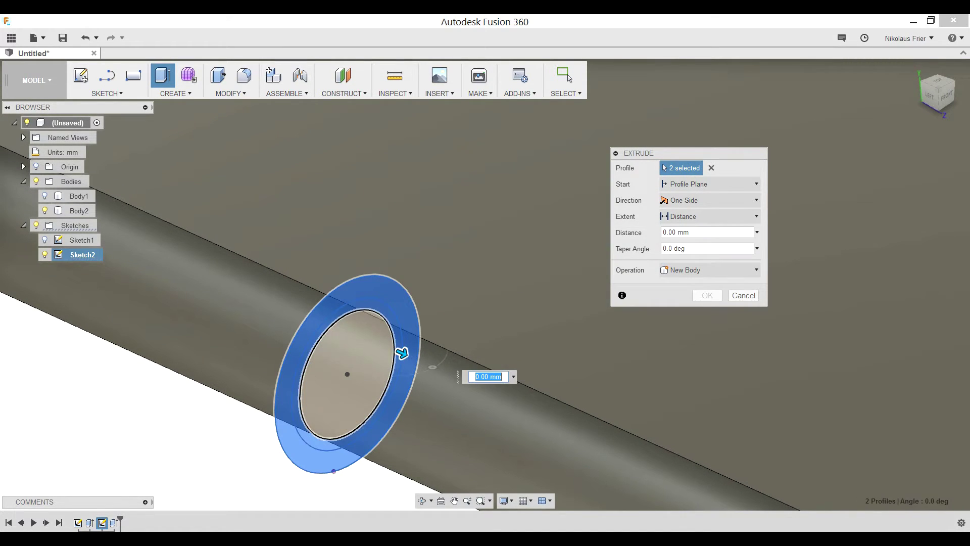
pyautogui.click(354, 377)
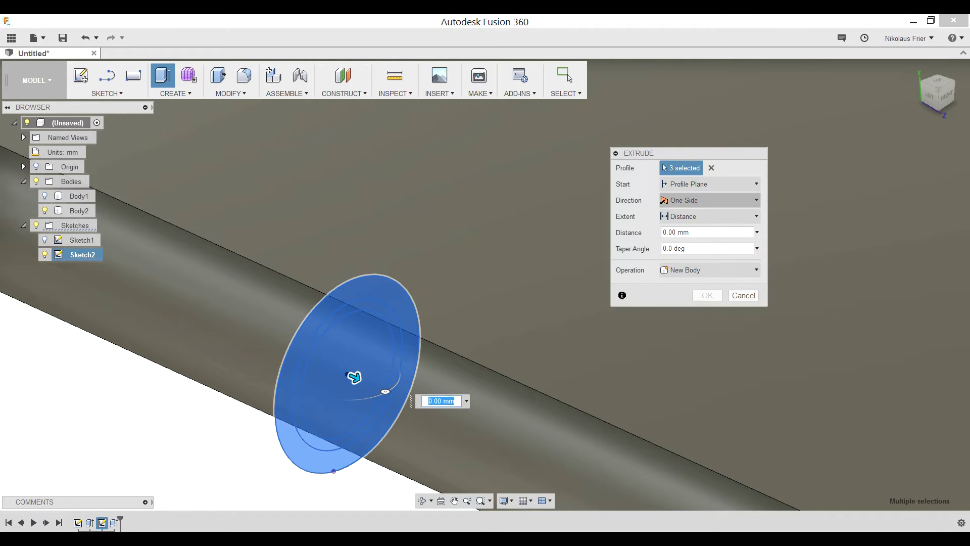
# Set the extrusion direction to Symmetric and enter a distance of 25 mm
pyautogui.click(707, 200)
pyautogui.click(708, 244)
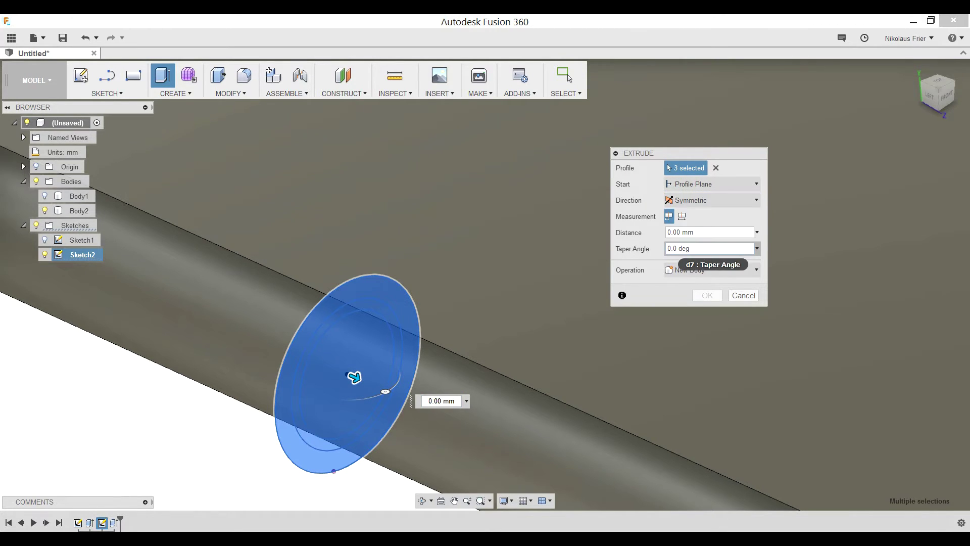
pyautogui.scroll(-5, 485, 326)
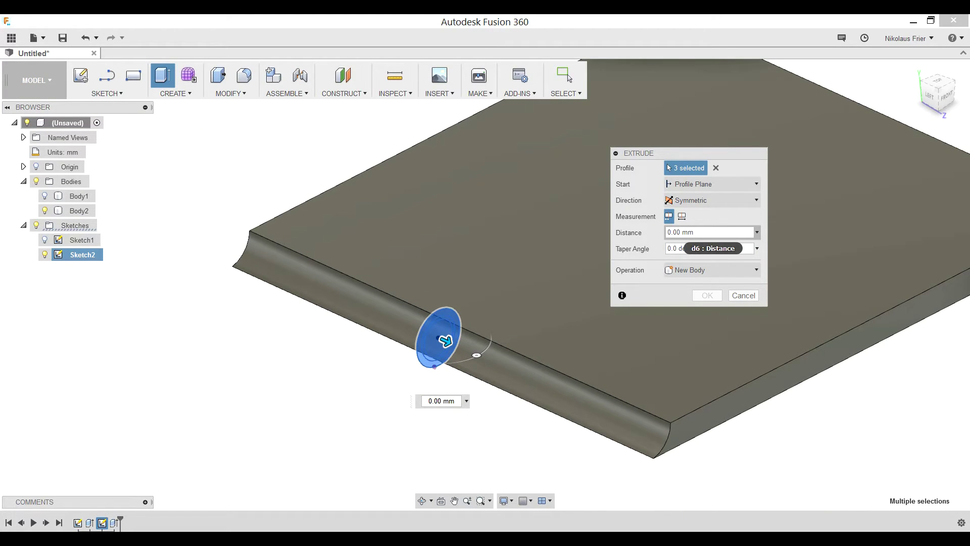
pyautogui.doubleClick(695, 232)
pyautogui.write('25')
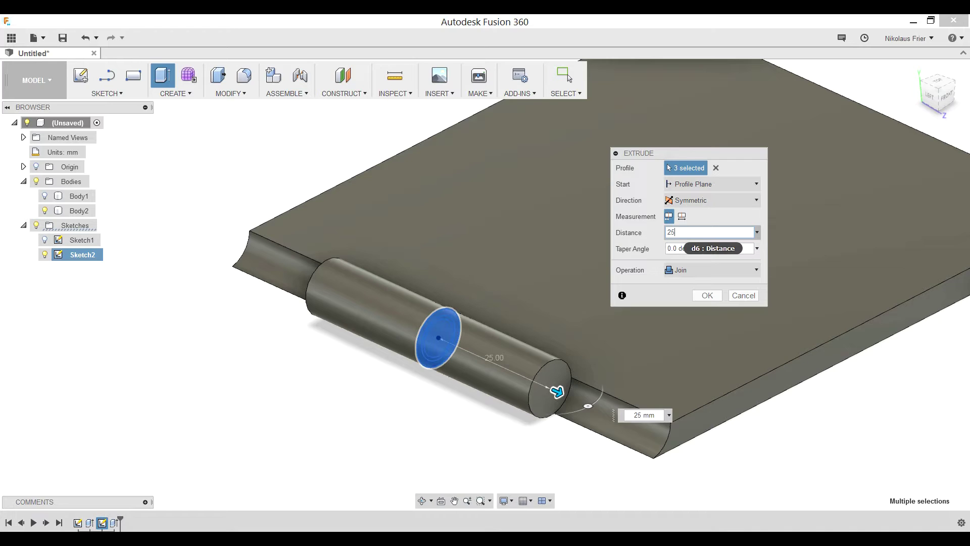
pyautogui.press('Return')
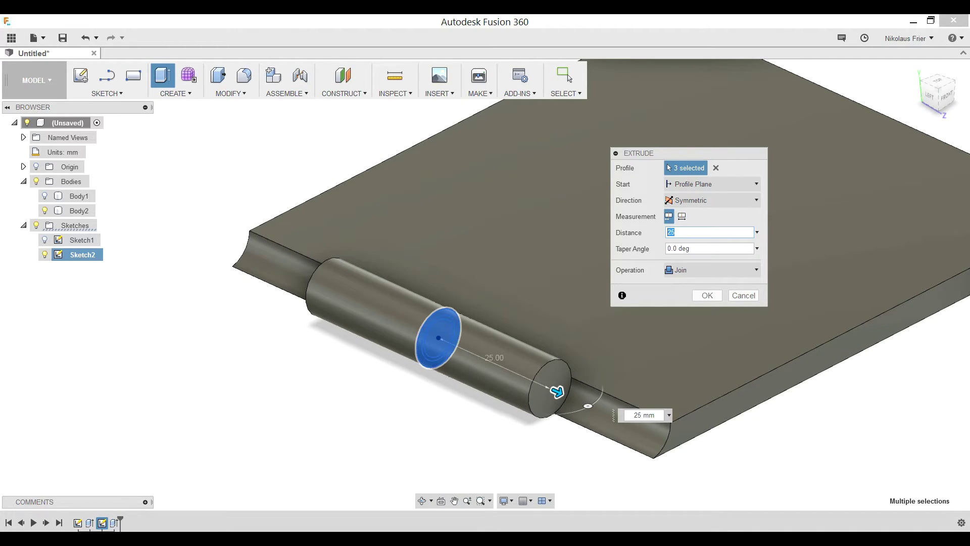
# Change the symmetric distance to 15 mm and complete the cylinder as a Join with the plate
pyautogui.write('15')
pyautogui.press('Tab')
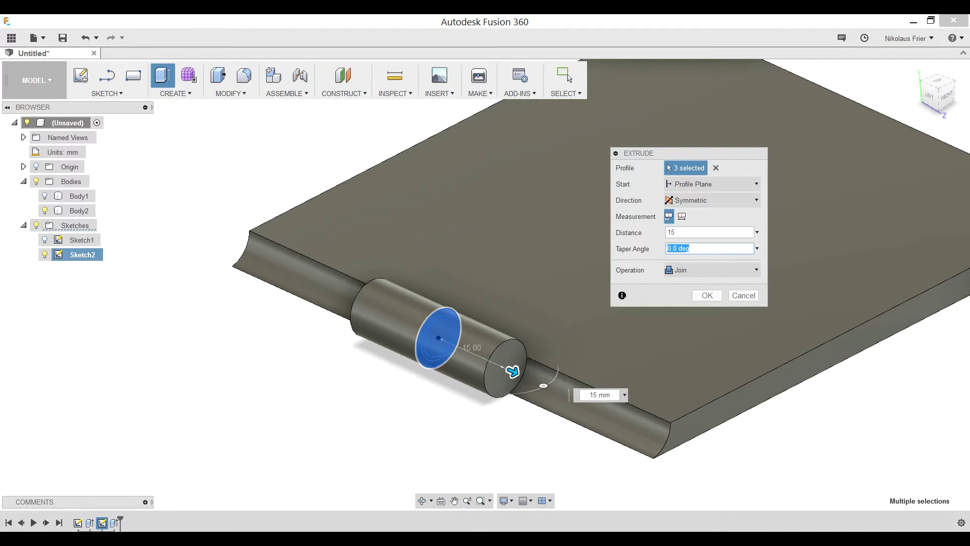
pyautogui.keyDown('shift'); pyautogui.moveTo(454, 268); pyautogui.dragTo(511, 268, button='middle'); pyautogui.keyUp('shift')
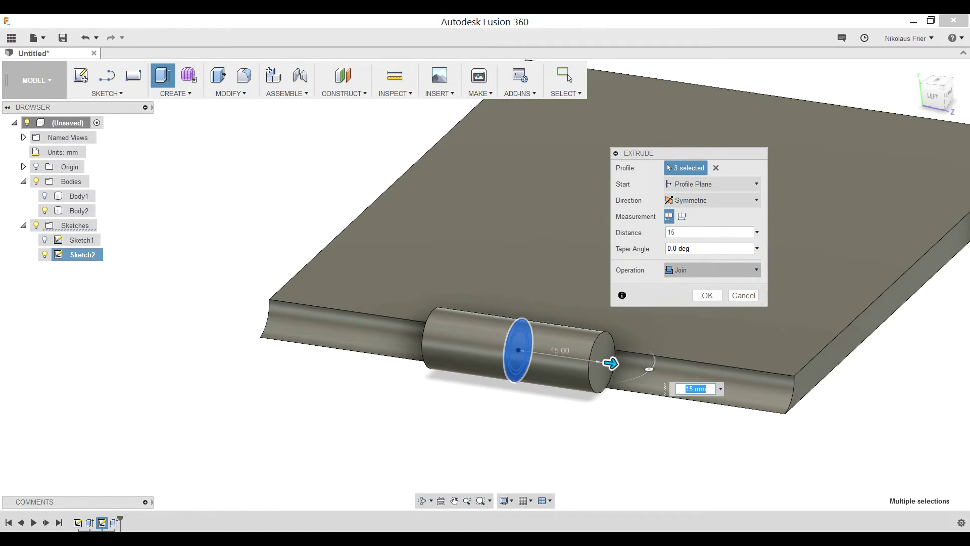
pyautogui.click(707, 295)
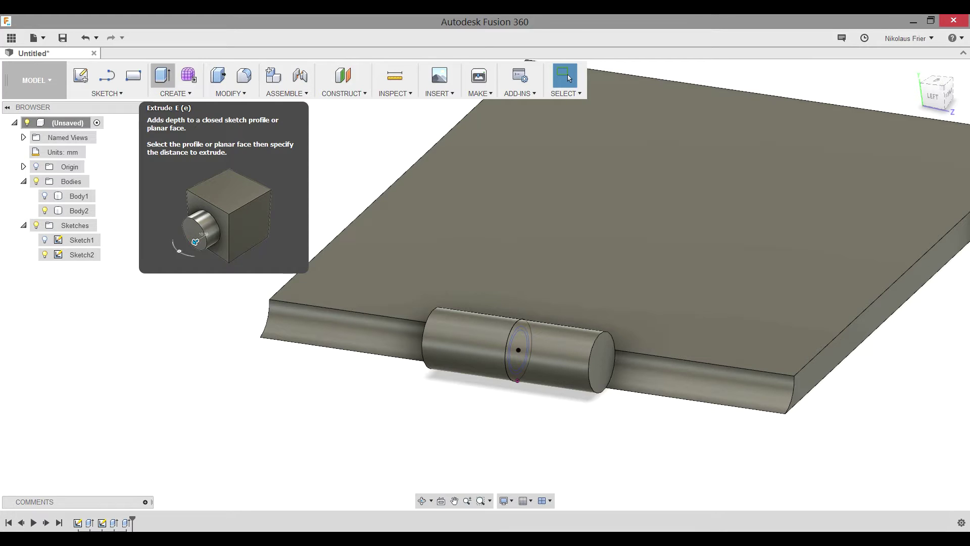
# Start another Extrude with only the innermost circle of the sketch selected as the profile
pyautogui.press('e')
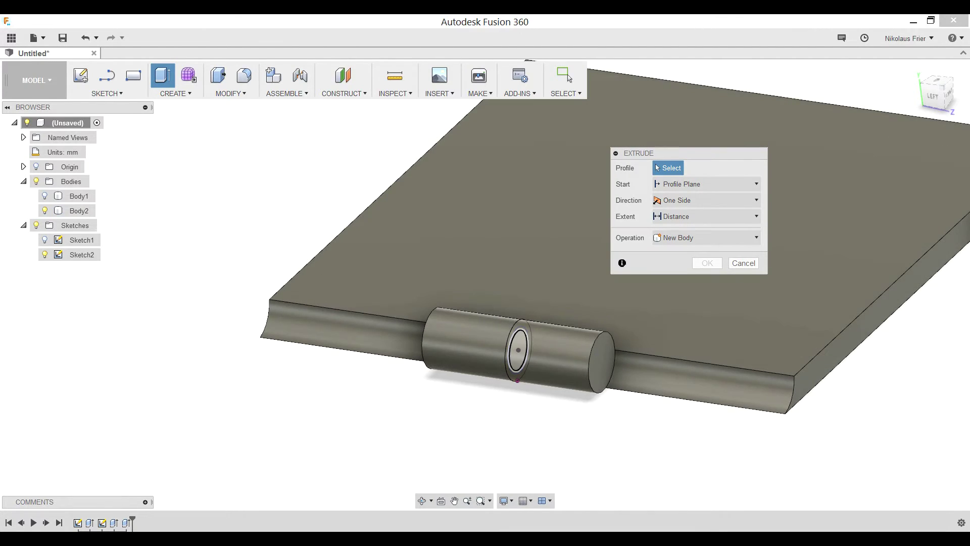
pyautogui.scroll(5, 516, 362)
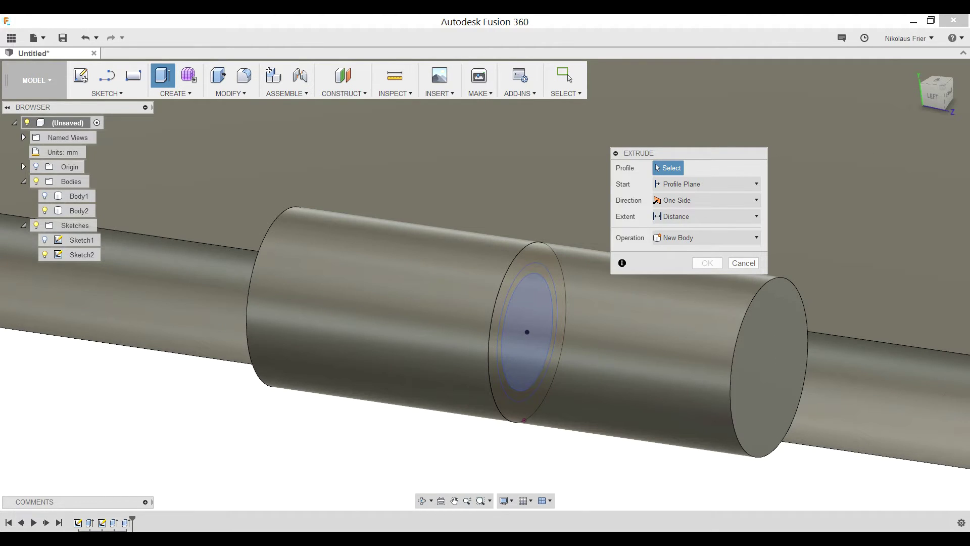
pyautogui.scroll(-2, 524, 362)
pyautogui.click(524, 362)
pyautogui.scroll(-3, 524, 362)
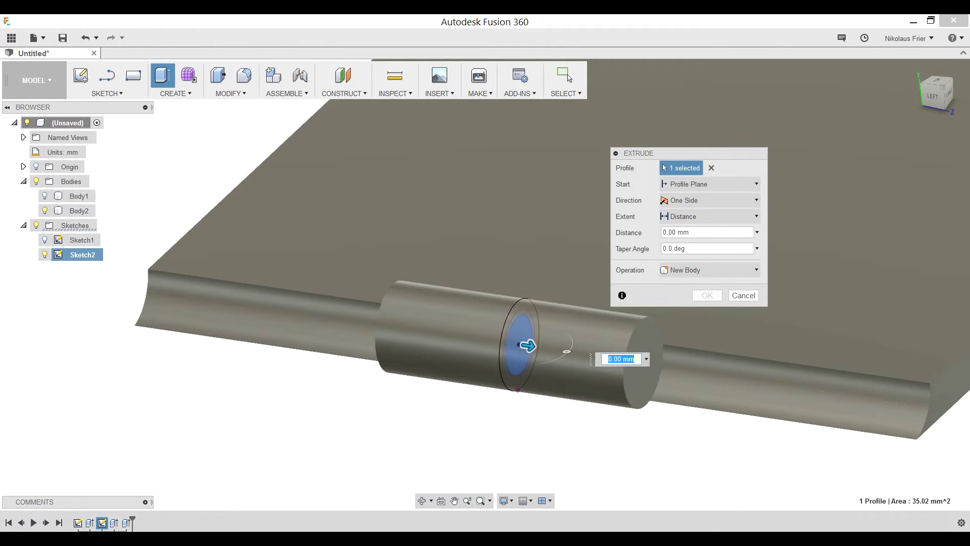
pyautogui.scroll(-1, 521, 349)
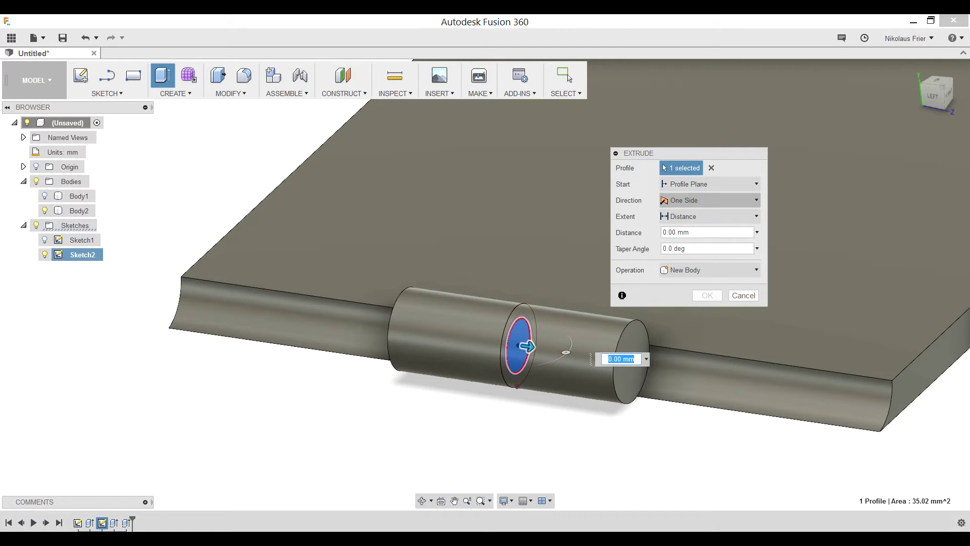
# Set the inner circle's extrusion direction to Symmetric with a distance of 100 mm
pyautogui.click(708, 200)
pyautogui.click(693, 240)
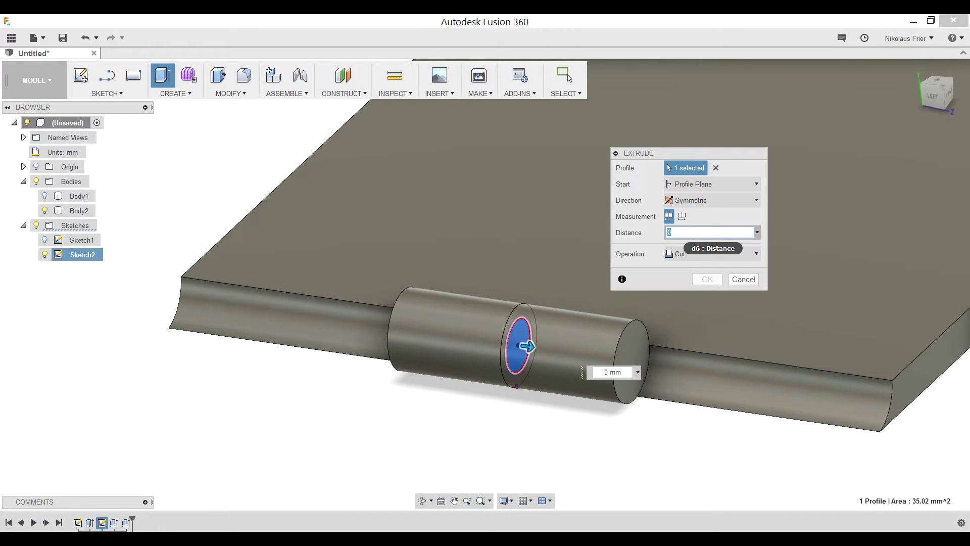
pyautogui.write('100')
pyautogui.scroll(-3, 564, 365)
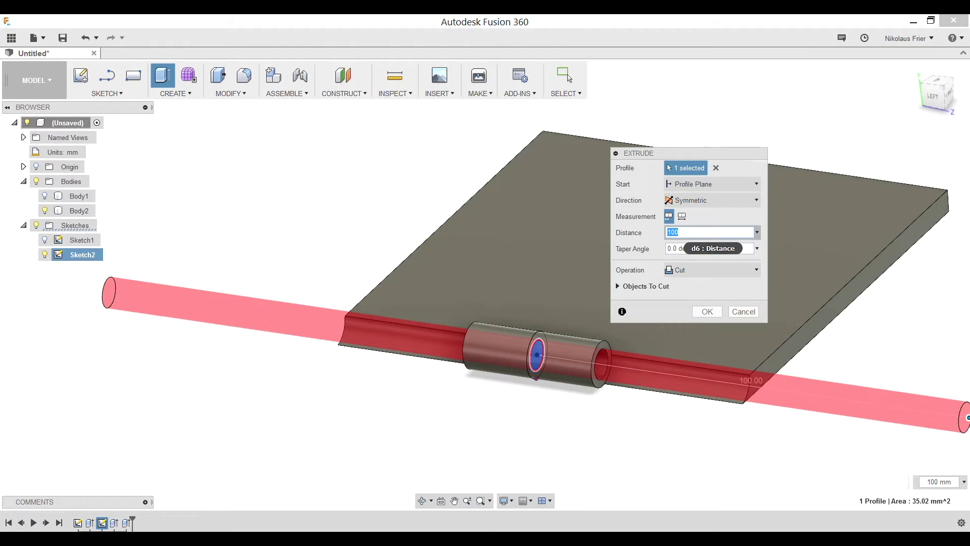
# Try a symmetric distance of 50 mm, then set it to 45 mm
pyautogui.write('50')
pyautogui.press('BackSpace')
pyautogui.press('BackSpace')
pyautogui.write('45')
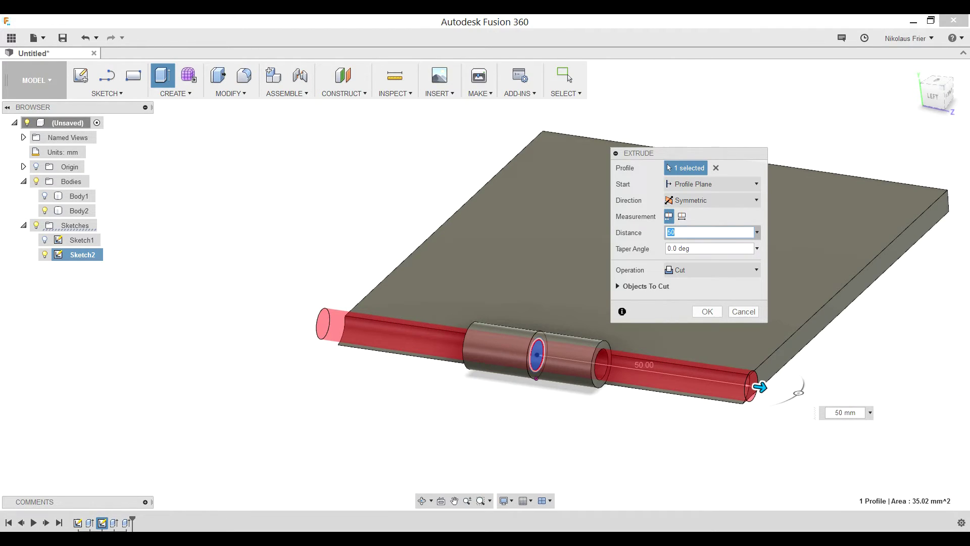
pyautogui.press('Tab')
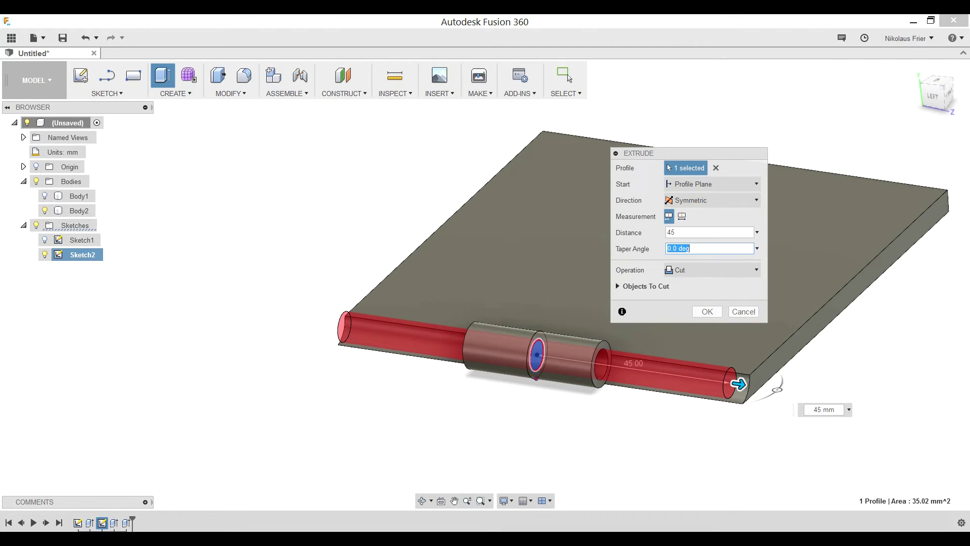
pyautogui.scroll(1, 679, 345)
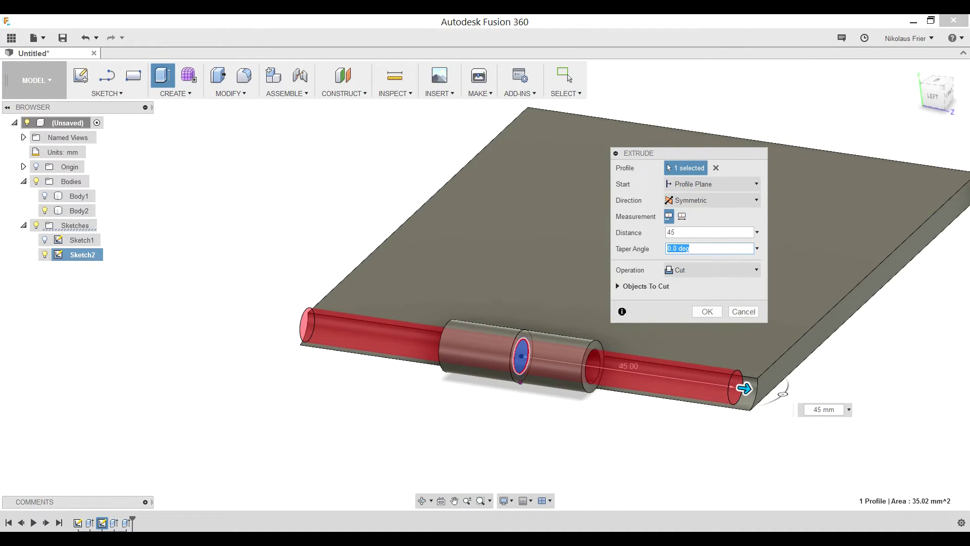
# Set the operation to Join and complete the extrusion of the hinge pin on both sides of the barrel
pyautogui.click(713, 270)
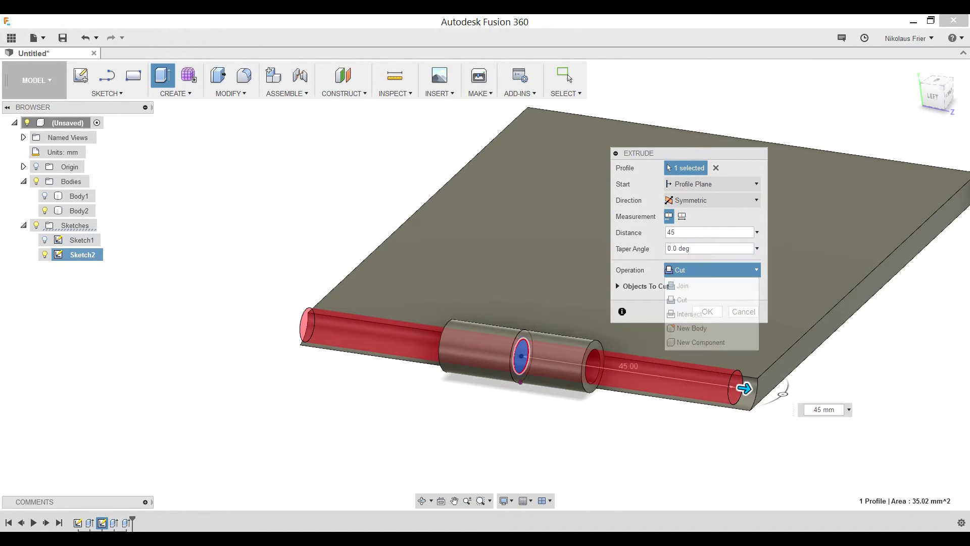
pyautogui.click(682, 283)
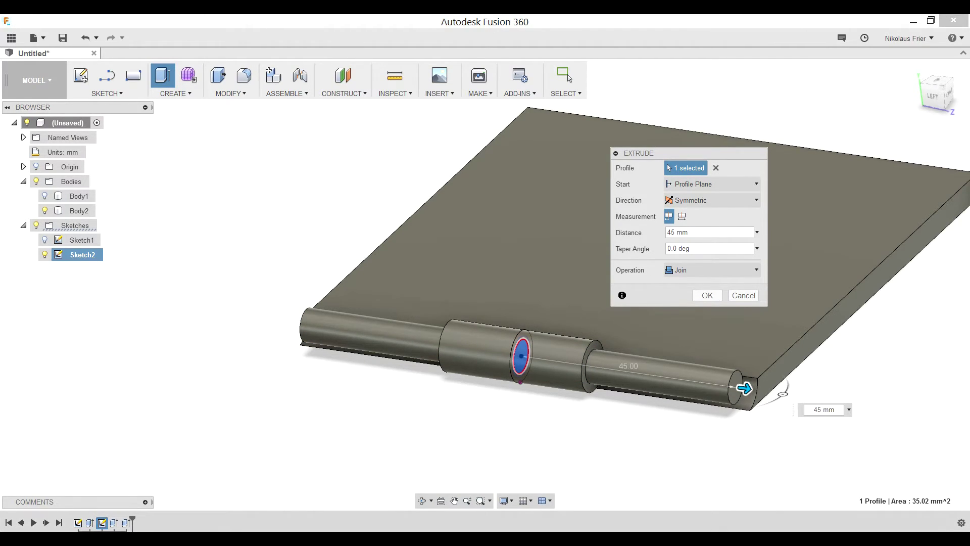
pyautogui.press('Return')
pyautogui.moveTo(631, 255); pyautogui.dragTo(571, 353, button='middle')
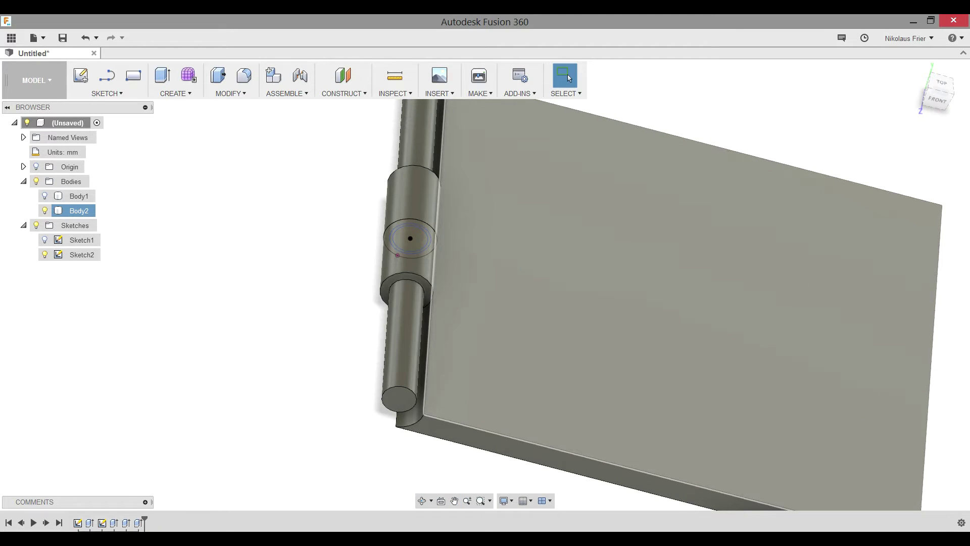
pyautogui.scroll(-3, 644, 275)
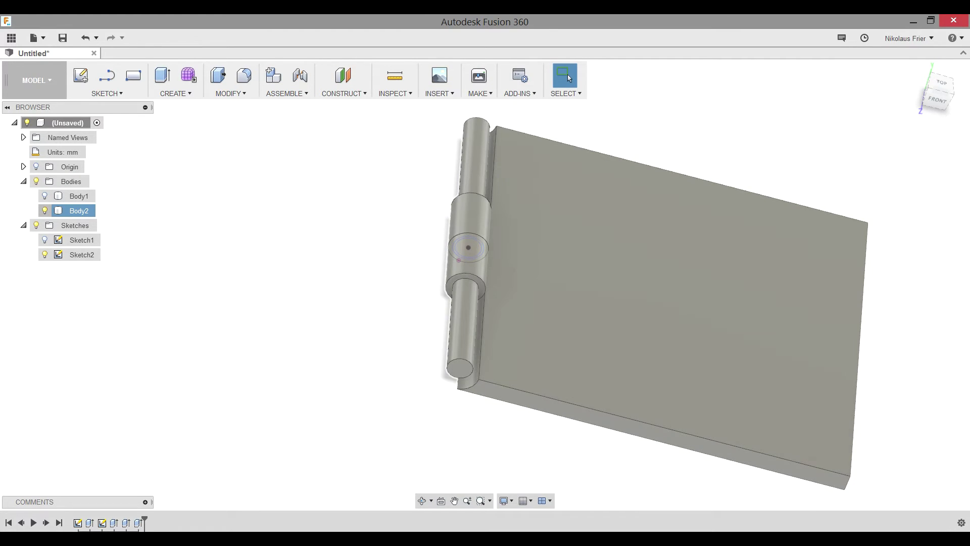
# Hide Body2, show Body1, and start an Extrude using all three circle profiles of the hinge sketch
pyautogui.click(45, 211)
pyautogui.click(45, 196)
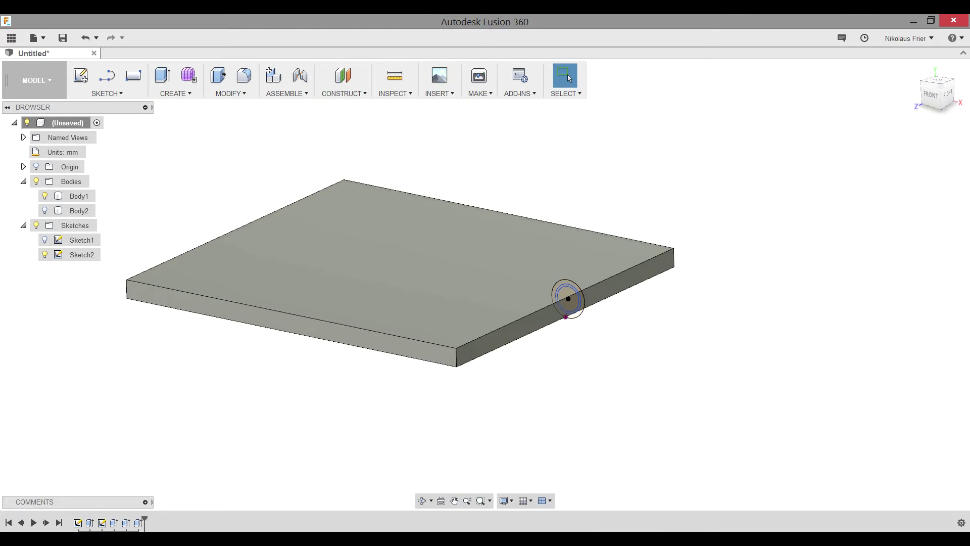
pyautogui.scroll(1, 596, 314)
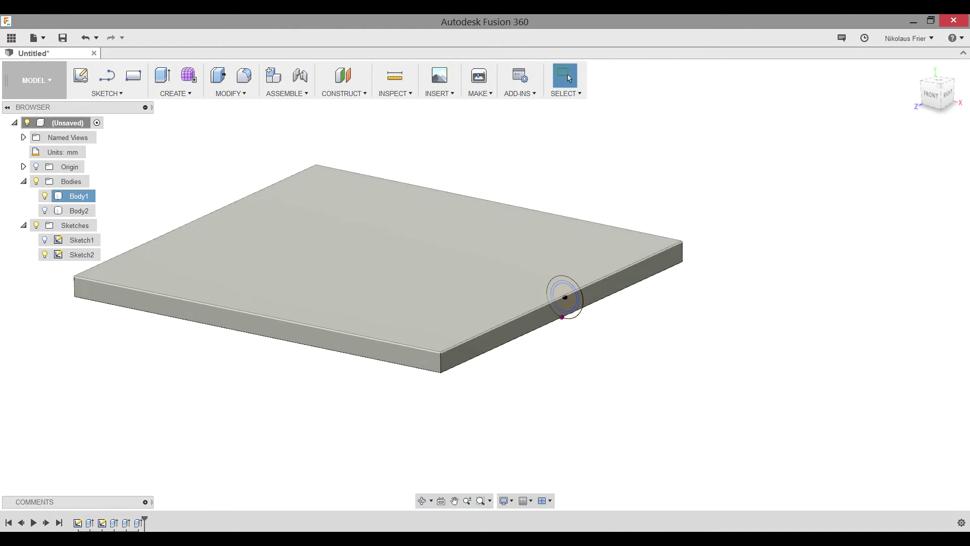
pyautogui.click(162, 75)
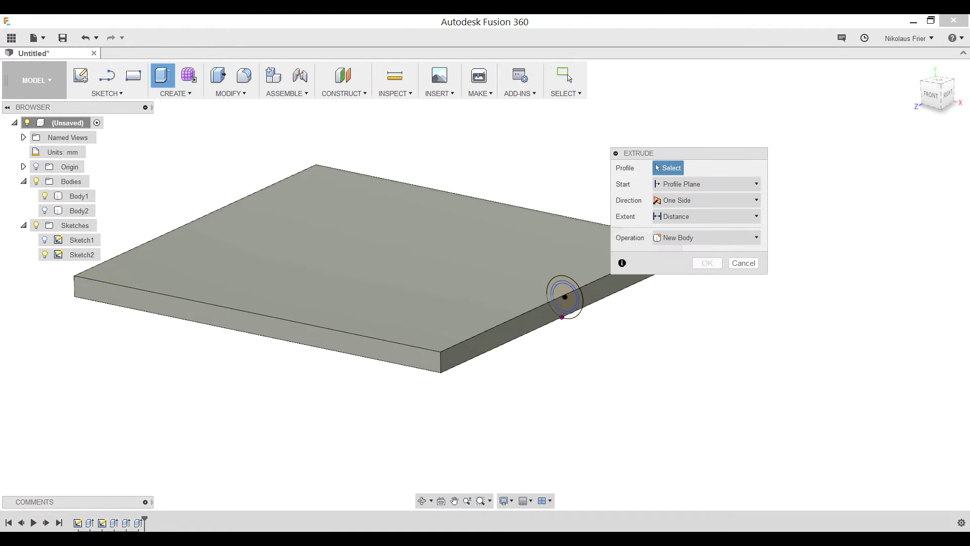
pyautogui.scroll(4, 551, 291)
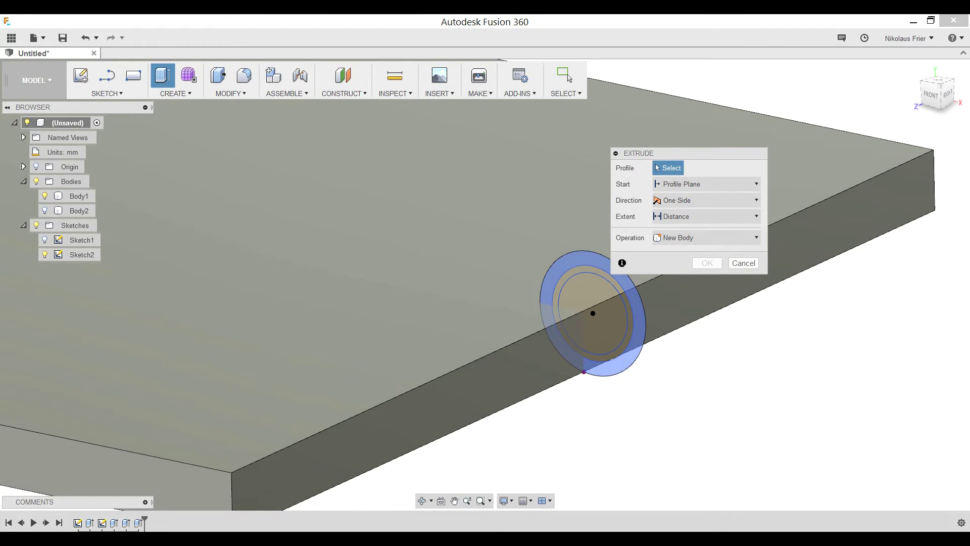
pyautogui.click(557, 268)
pyautogui.click(563, 280)
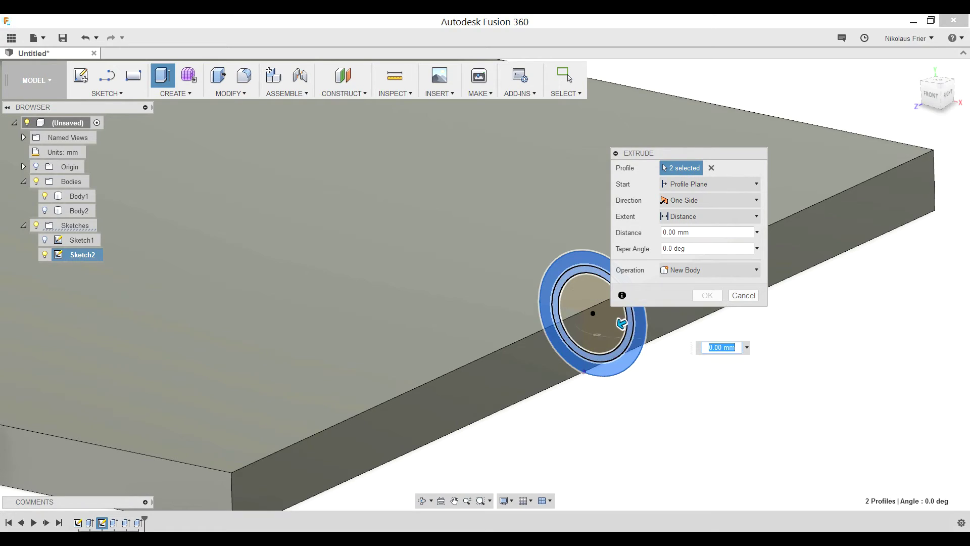
pyautogui.click(586, 315)
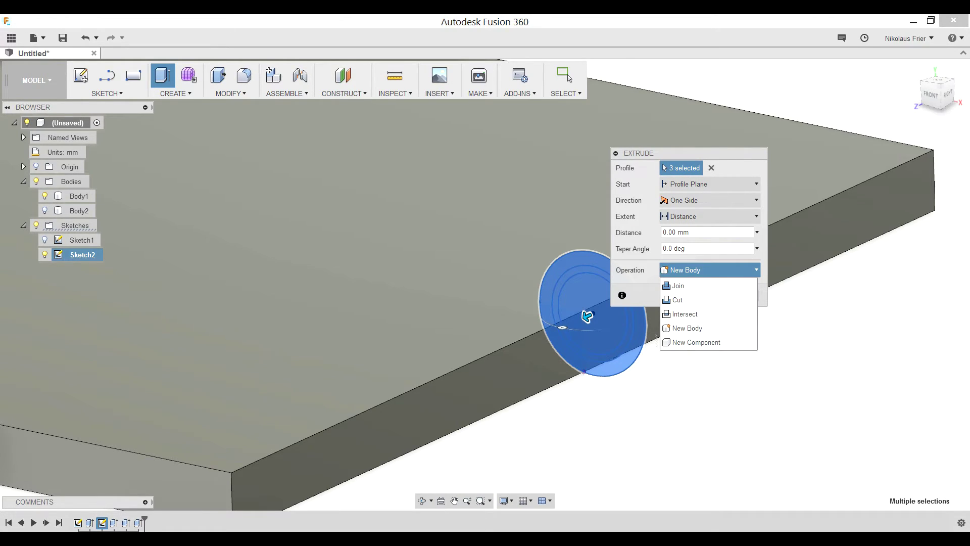
# Set the extrusion to Join with Two Sides, and end Side 1 at the plate's front end face using To Object with Extend Faces
pyautogui.click(708, 285)
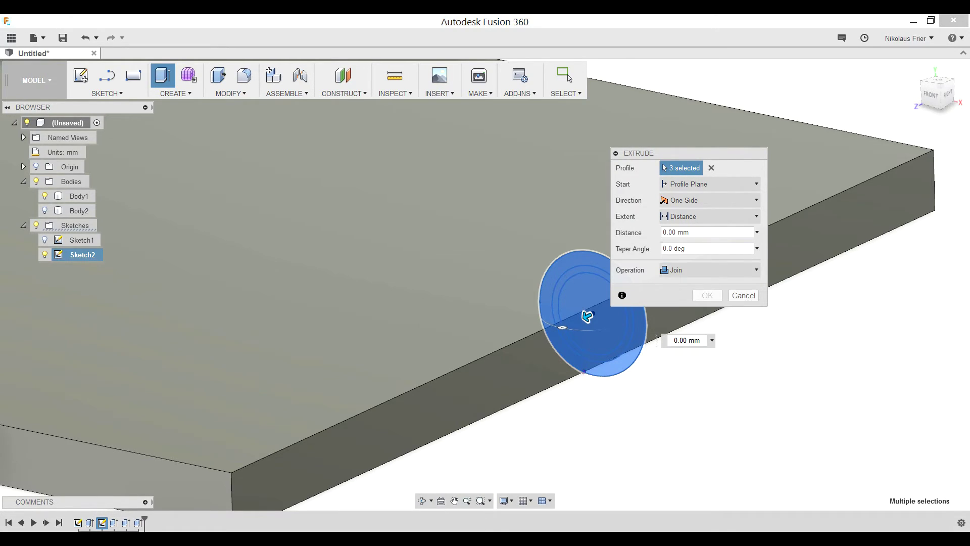
pyautogui.click(709, 200)
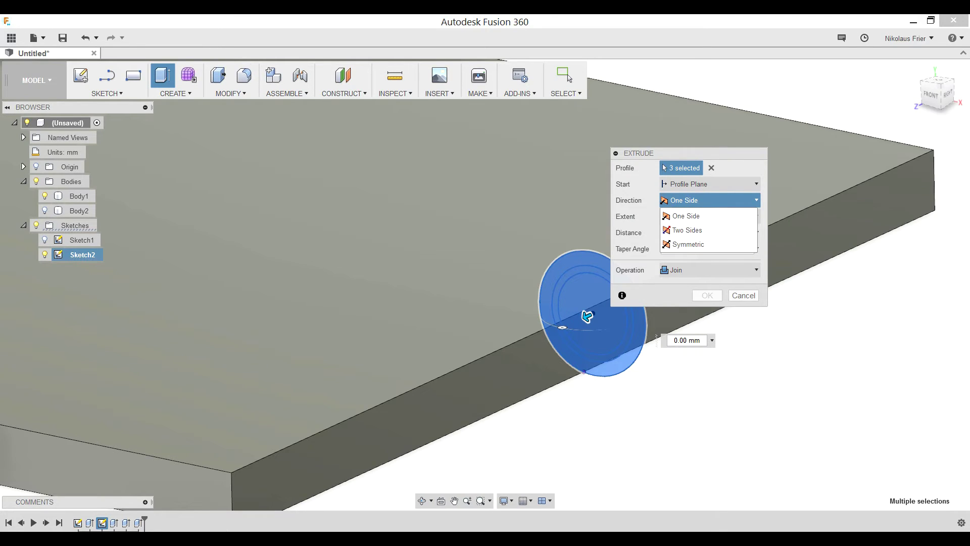
pyautogui.press('Down')
pyautogui.press('Down')
pyautogui.press('Return')
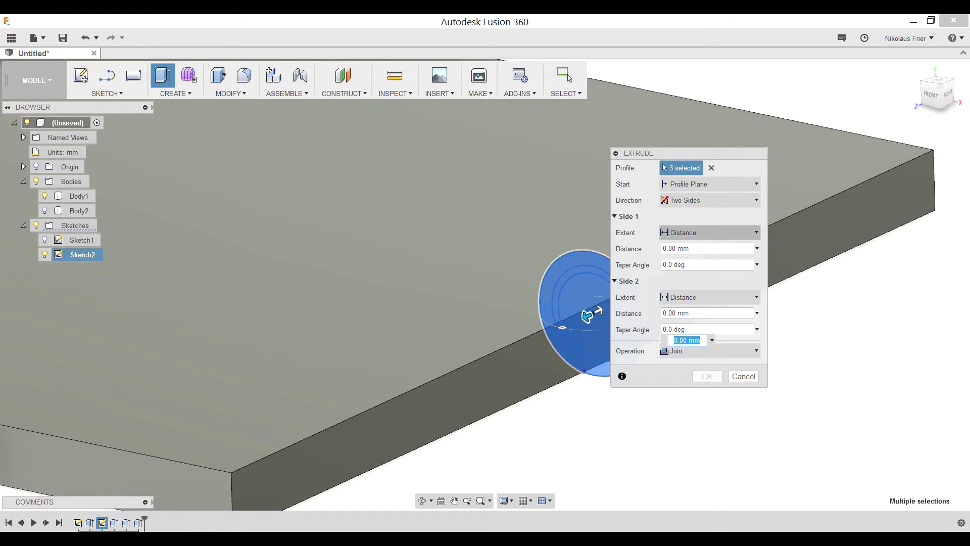
pyautogui.hotkey('alt', 'Down')
pyautogui.press('Down')
pyautogui.press('Return')
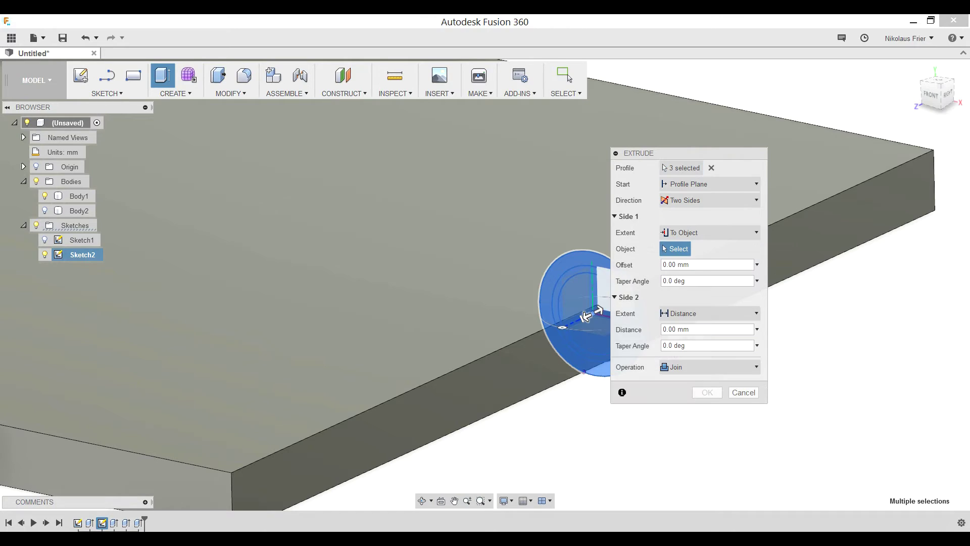
pyautogui.click(234, 477)
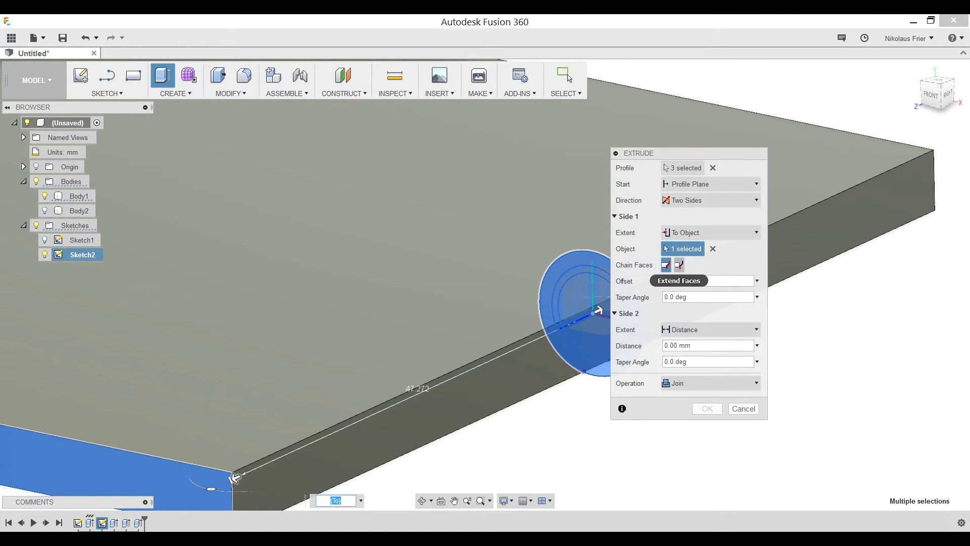
pyautogui.click(679, 265)
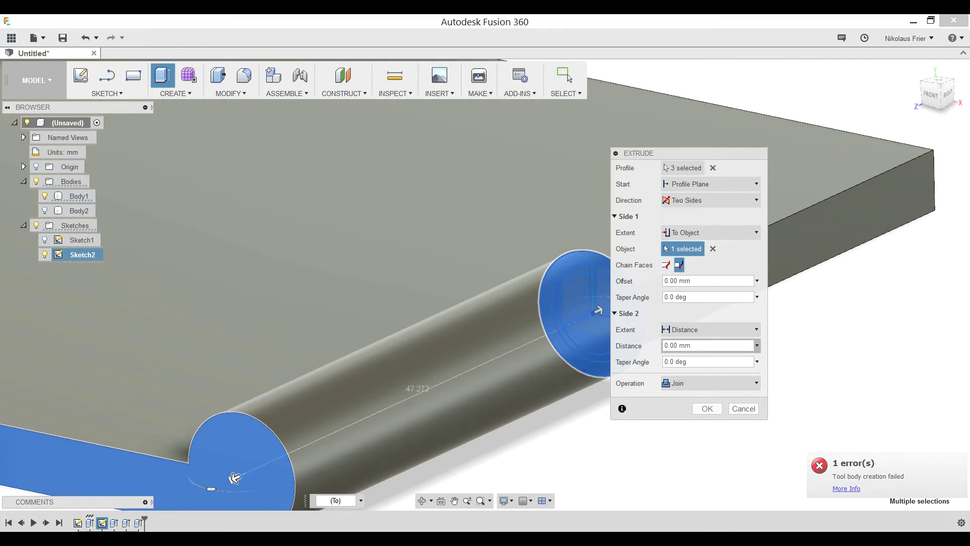
# End Side 2 at the plate's opposite end face using To Object with Extend Faces, and complete the full-length hinge cylinder
pyautogui.click(710, 329)
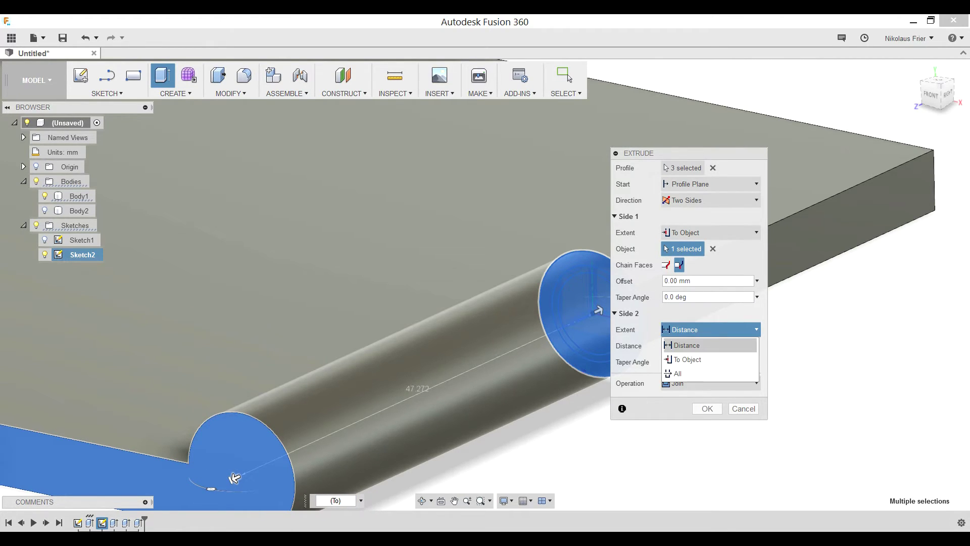
pyautogui.click(689, 360)
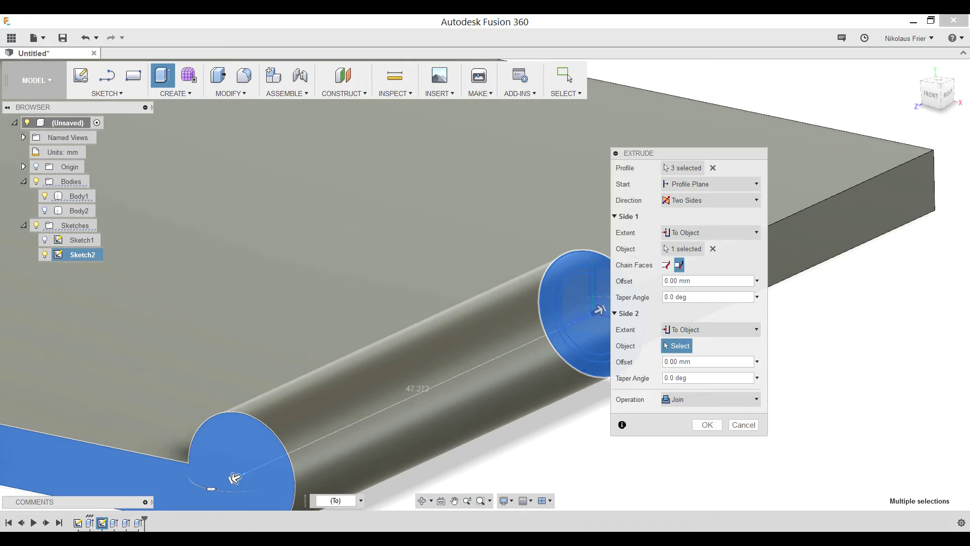
pyautogui.keyDown('shift'); pyautogui.moveTo(234, 477); pyautogui.dragTo(707, 107, button='middle'); pyautogui.keyUp('shift')
pyautogui.click(892, 327)
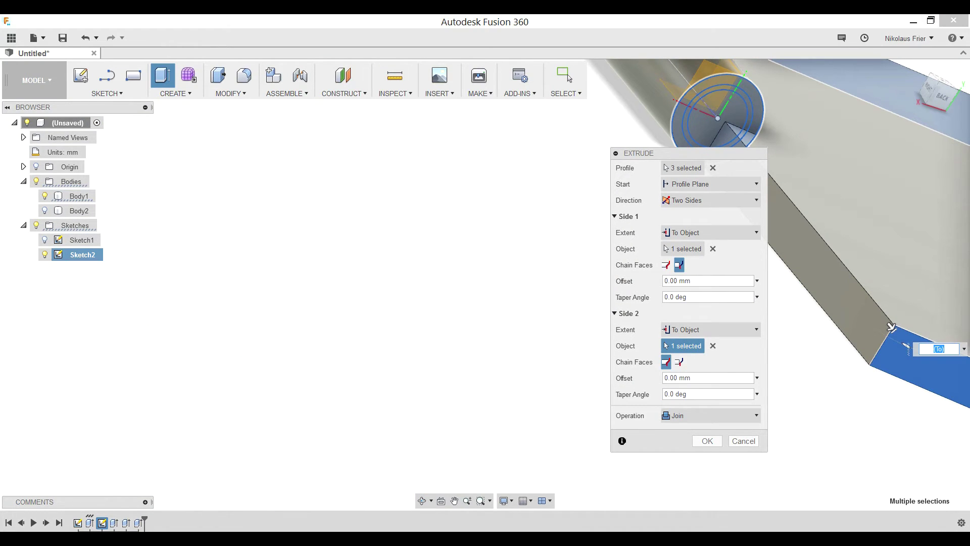
pyautogui.click(680, 362)
pyautogui.scroll(-2, 678, 212)
pyautogui.moveTo(678, 212); pyautogui.dragTo(289, 303, button='middle')
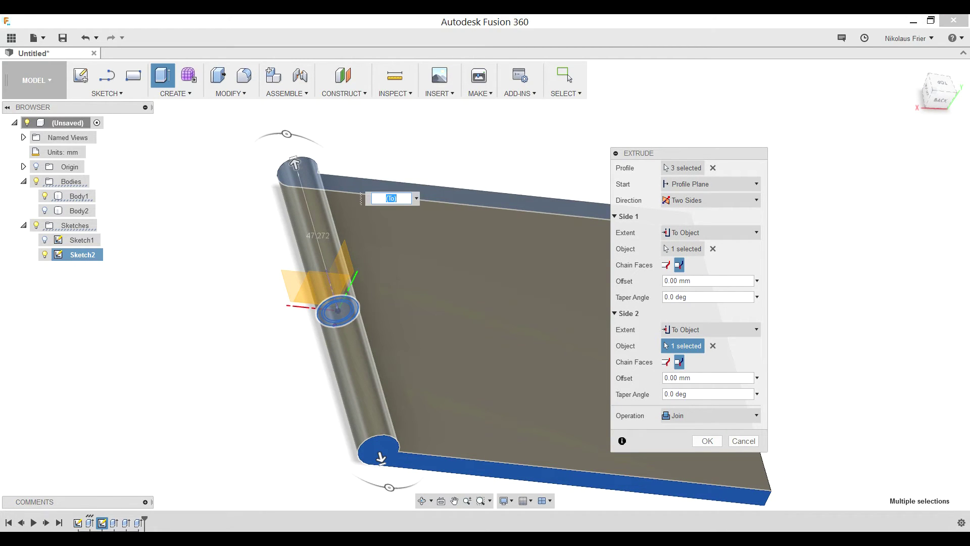
pyautogui.click(707, 441)
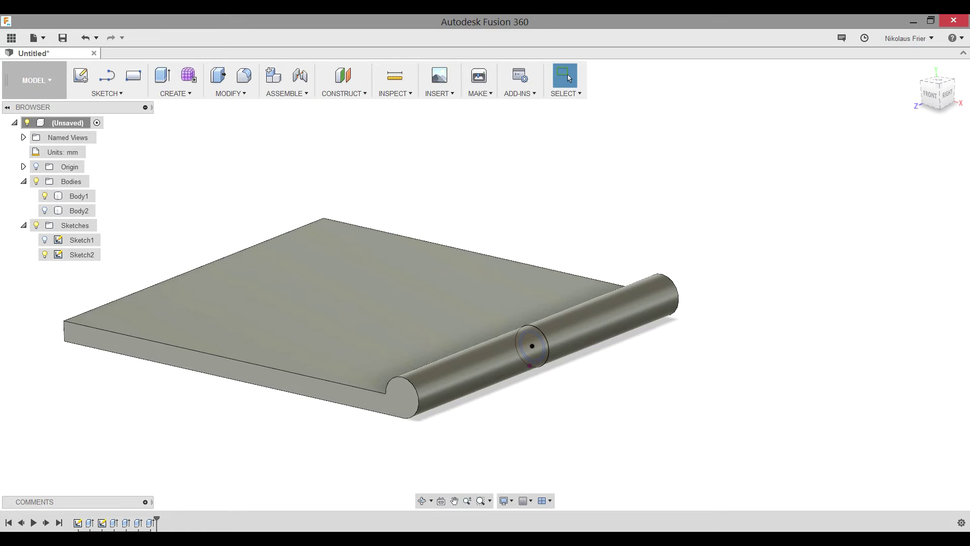
# Start another Extrude with all three circle profiles selected and the direction set to Symmetric
pyautogui.click(163, 75)
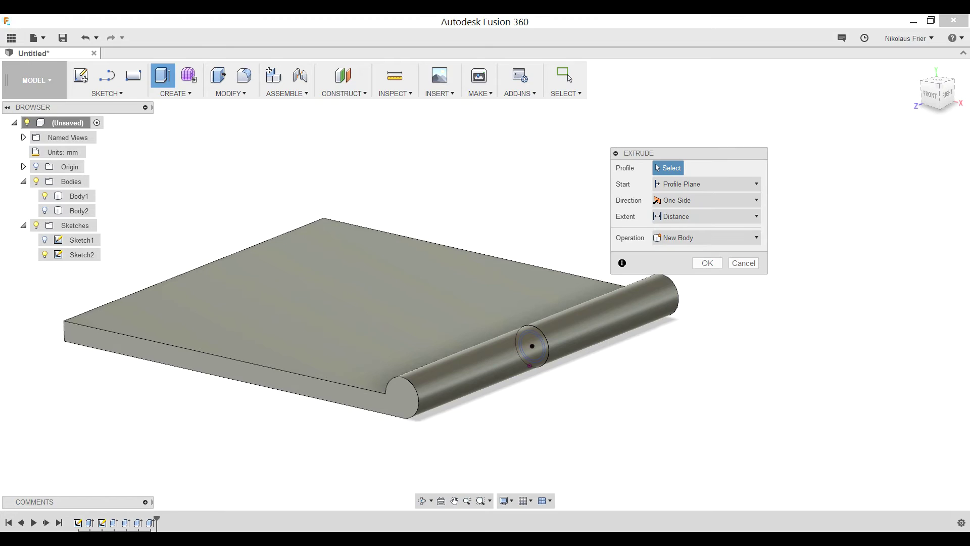
pyautogui.scroll(3, 470, 370)
pyautogui.scroll(2, 511, 328)
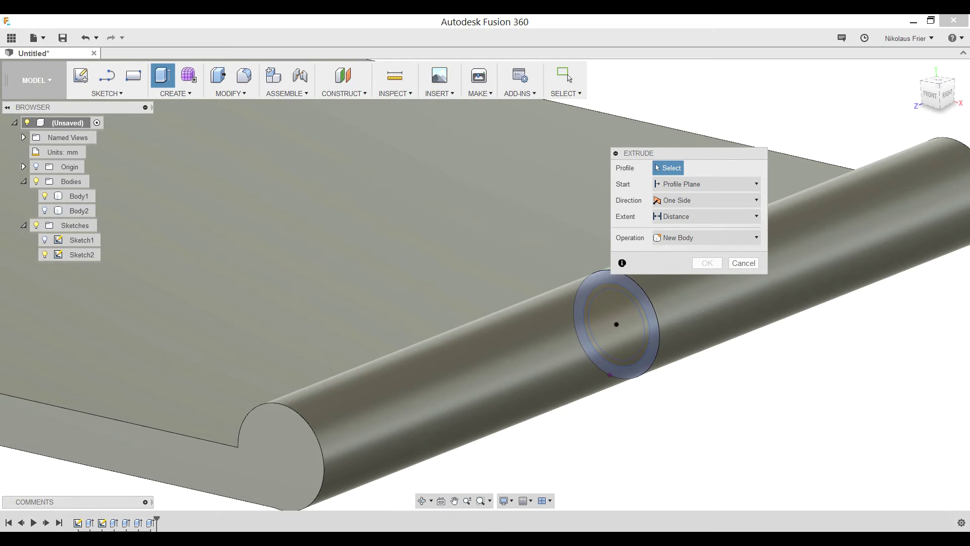
pyautogui.click(642, 367)
pyautogui.click(647, 333)
pyautogui.click(617, 329)
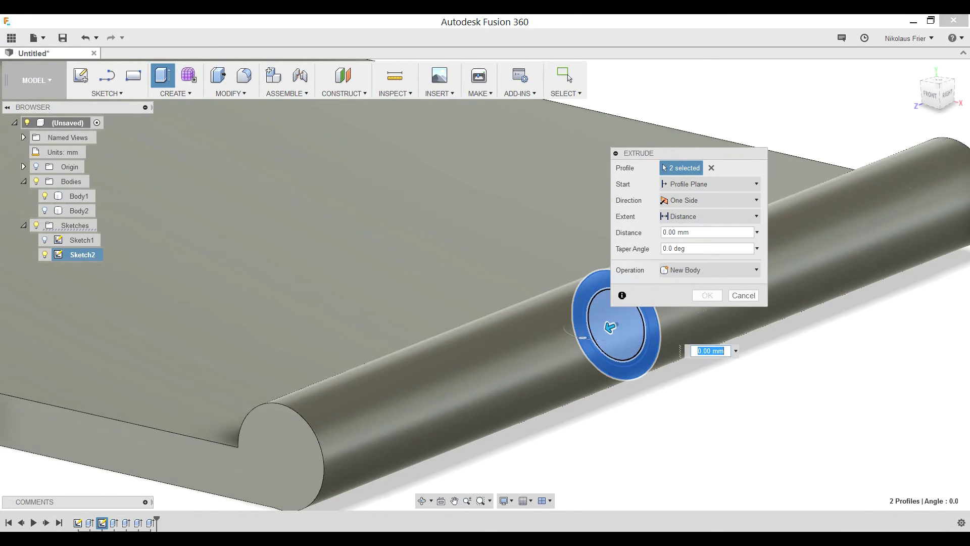
pyautogui.click(710, 200)
pyautogui.click(688, 244)
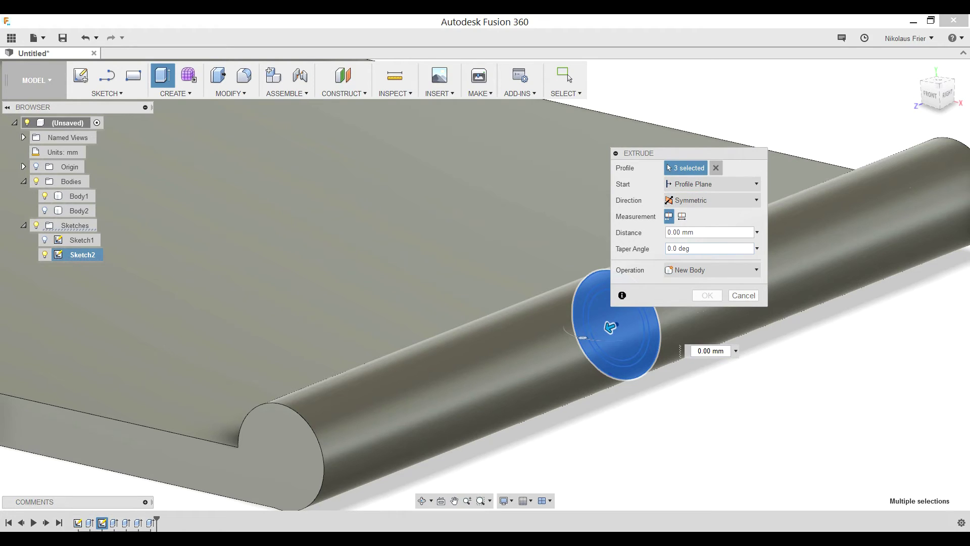
pyautogui.moveTo(774, 126); pyautogui.dragTo(821, 115)
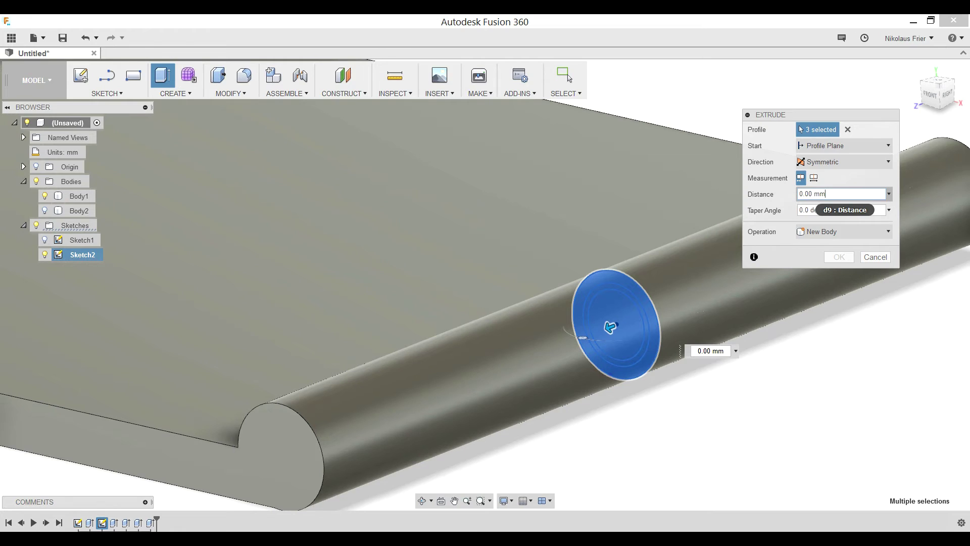
# Cut the middle gap out of the hinge cylinder with a symmetric distance of 17 mm
pyautogui.moveTo(826, 193); pyautogui.dragTo(799, 193)
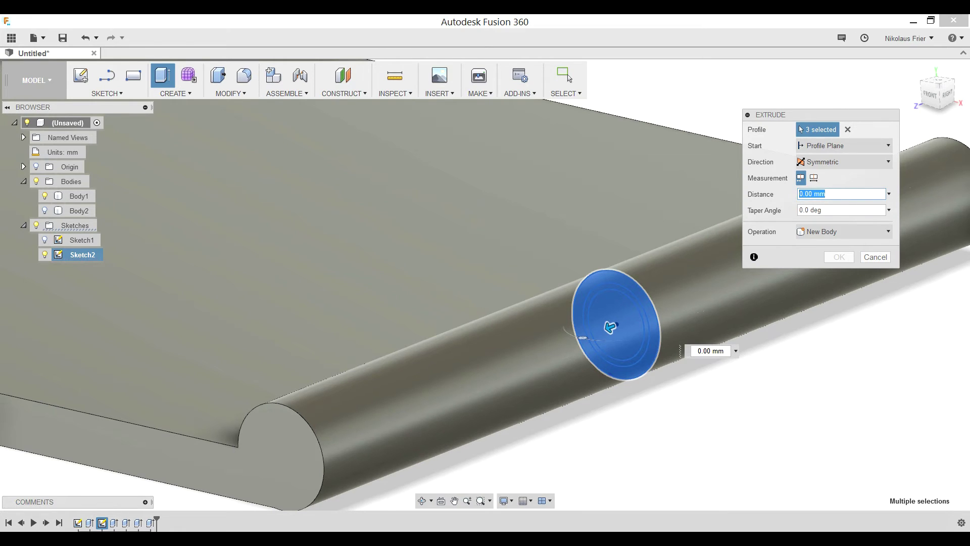
pyautogui.write('17')
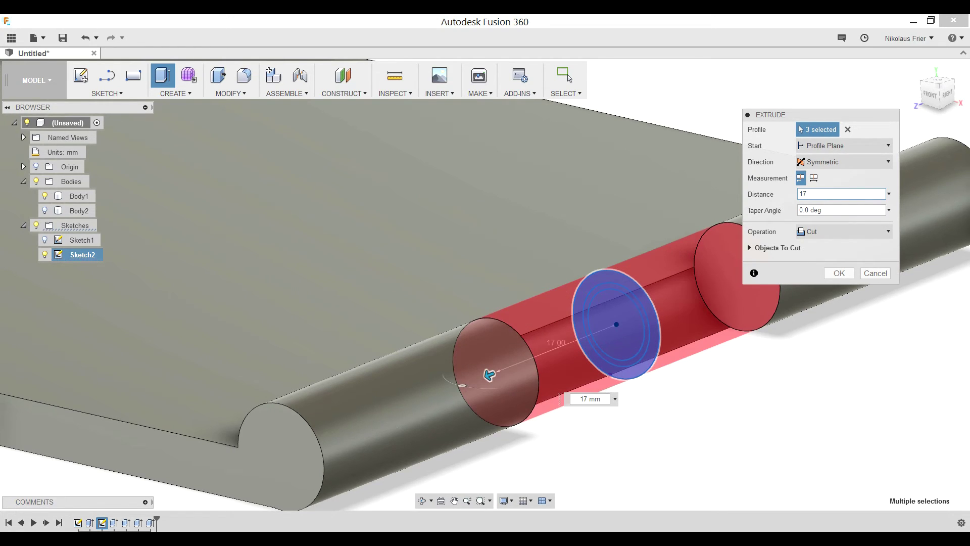
pyautogui.press('Return')
pyautogui.press('Return')
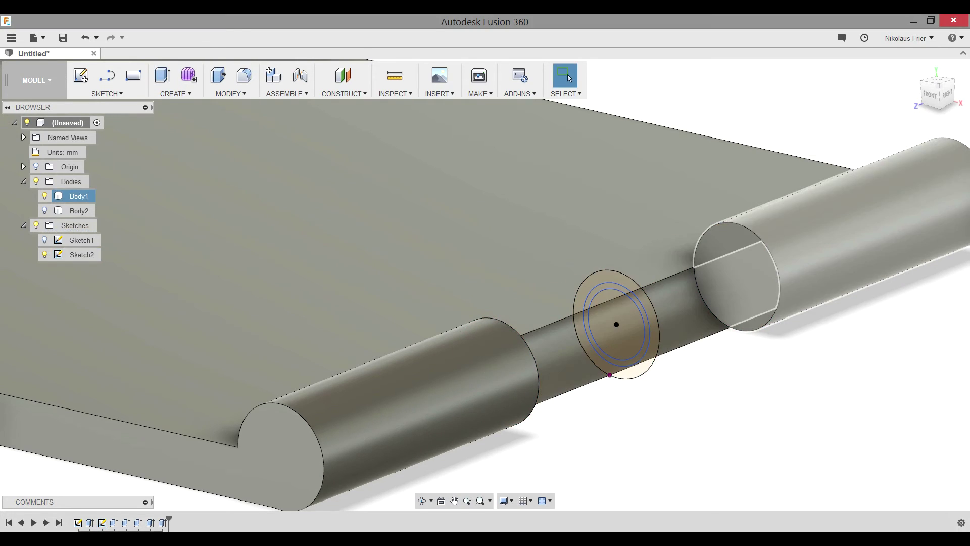
pyautogui.scroll(-3, 558, 313)
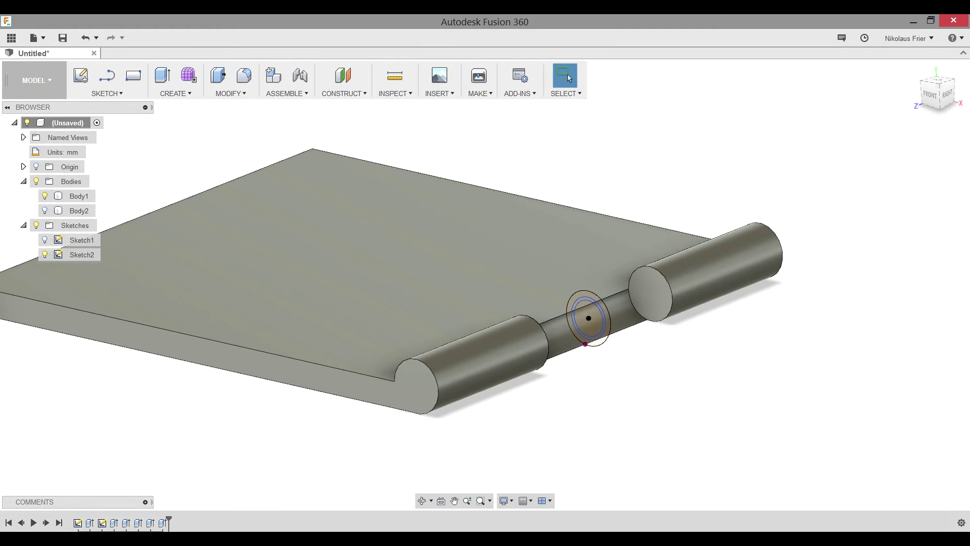
# Start an Extrude with the innermost circle and the thin ring around it selected as profiles
pyautogui.click(79, 196)
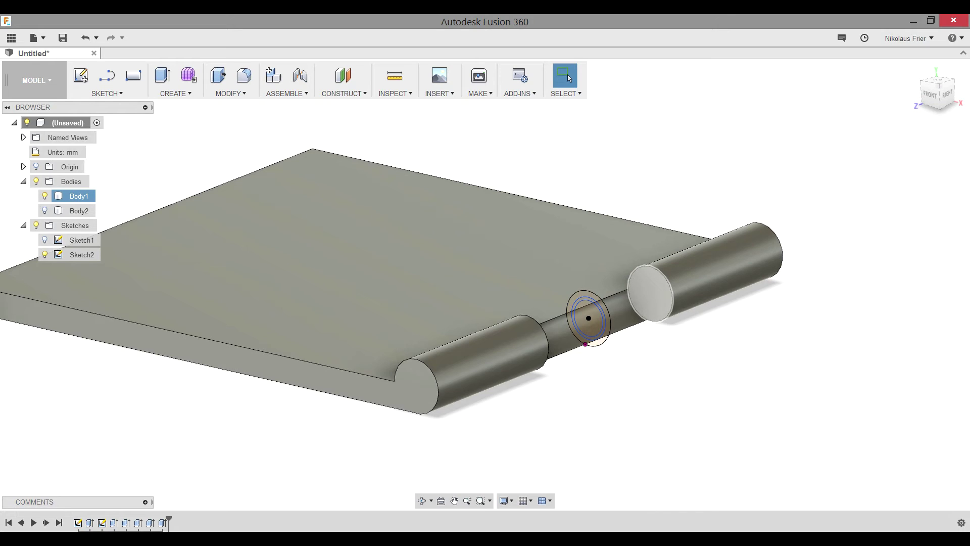
pyautogui.press('e')
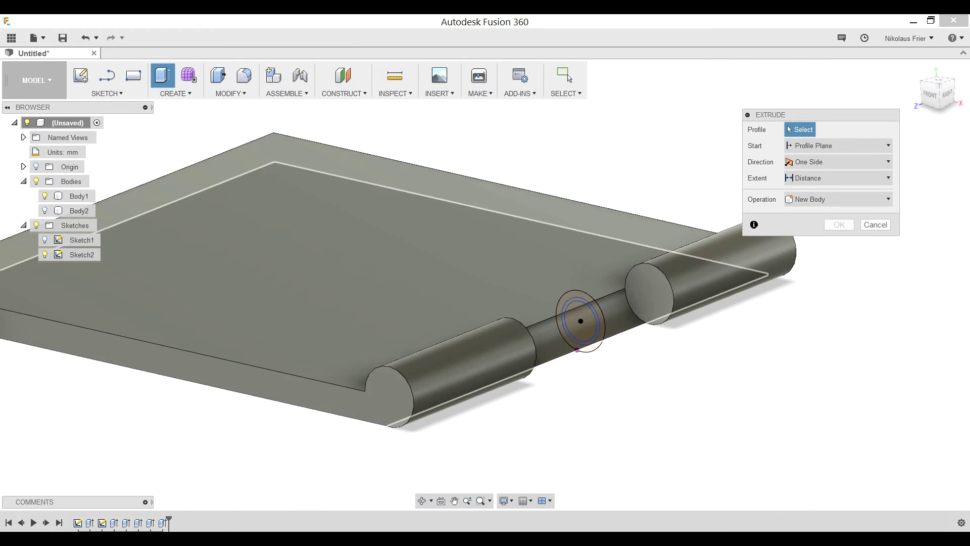
pyautogui.scroll(5, 598, 303)
pyautogui.click(549, 328)
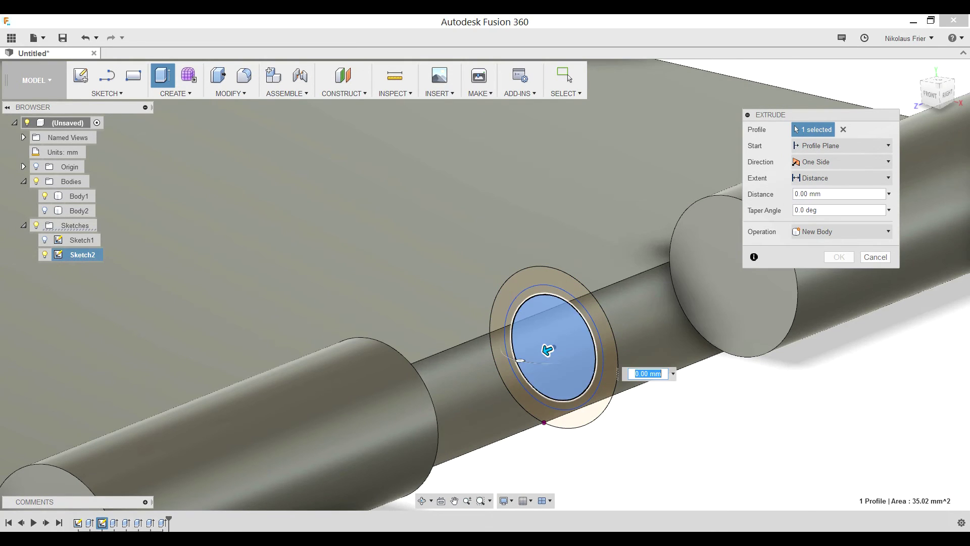
pyautogui.click(544, 290)
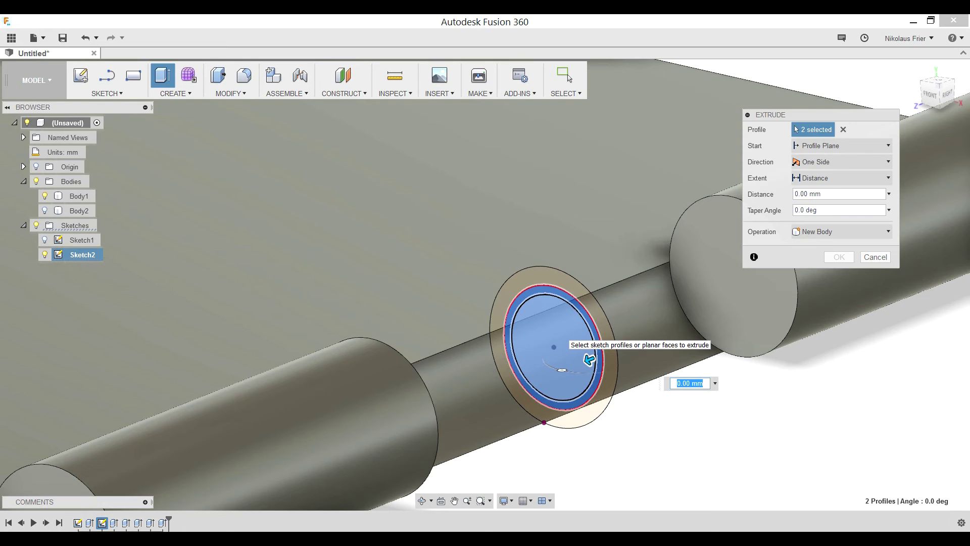
# Cut the pin hole through both outer barrels with a symmetric distance of 100 mm, and hide Sketch2
pyautogui.click(839, 162)
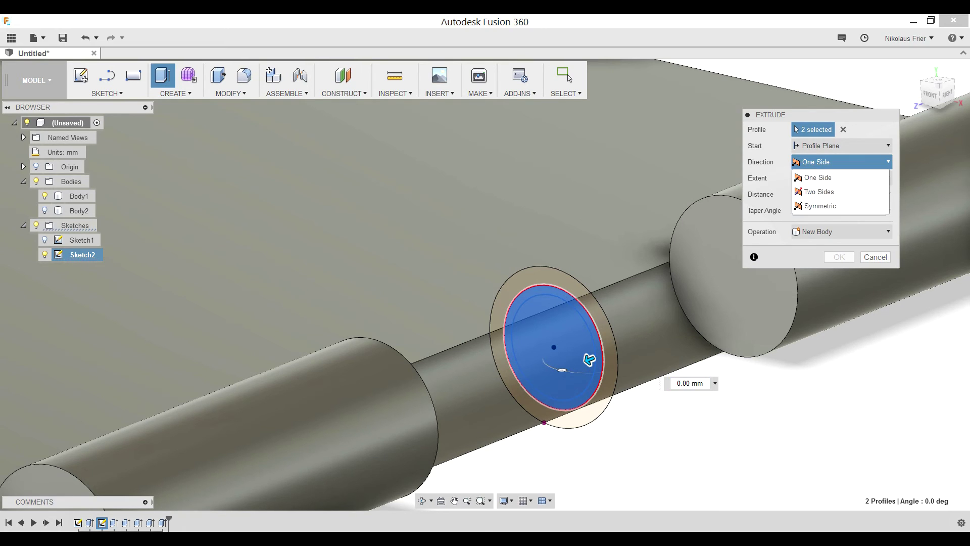
pyautogui.click(820, 206)
pyautogui.write('100mm')
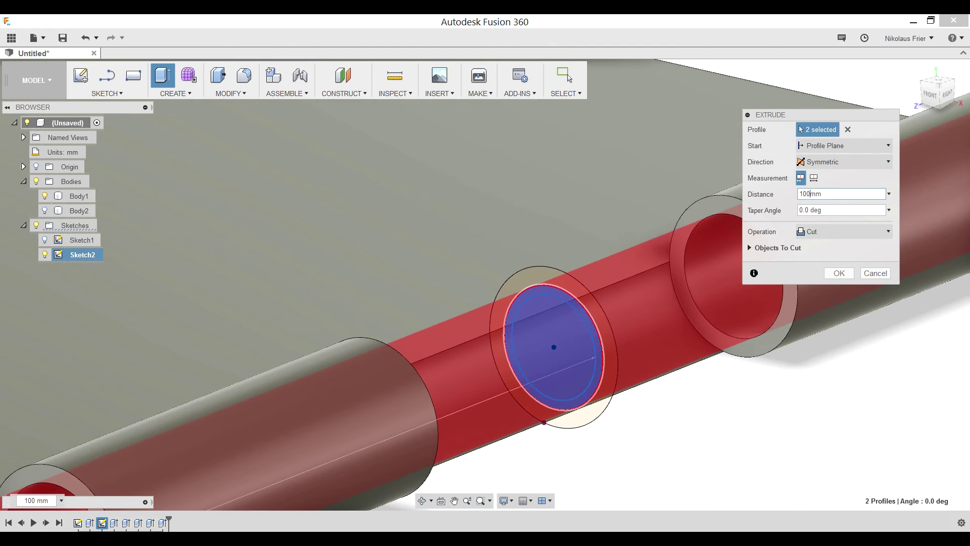
pyautogui.scroll(-10, 657, 405)
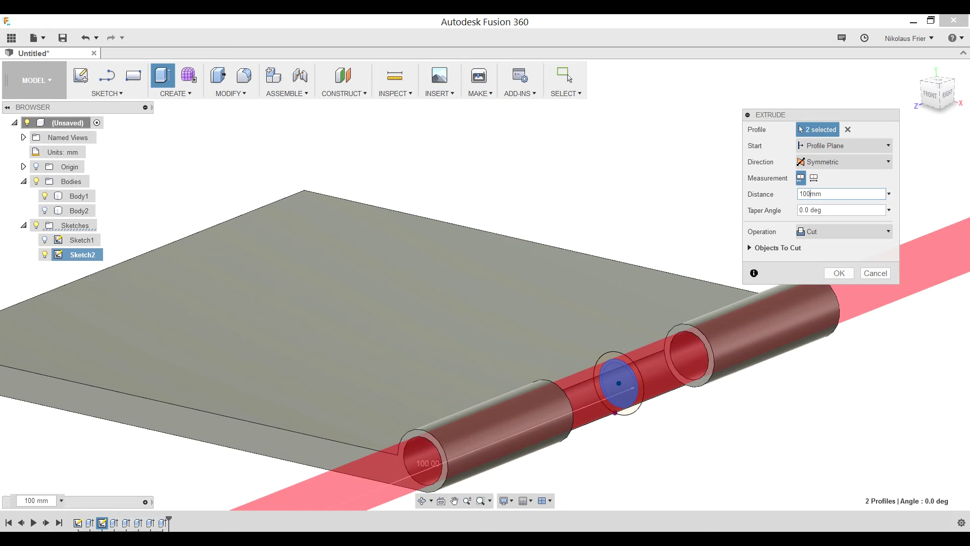
pyautogui.click(839, 273)
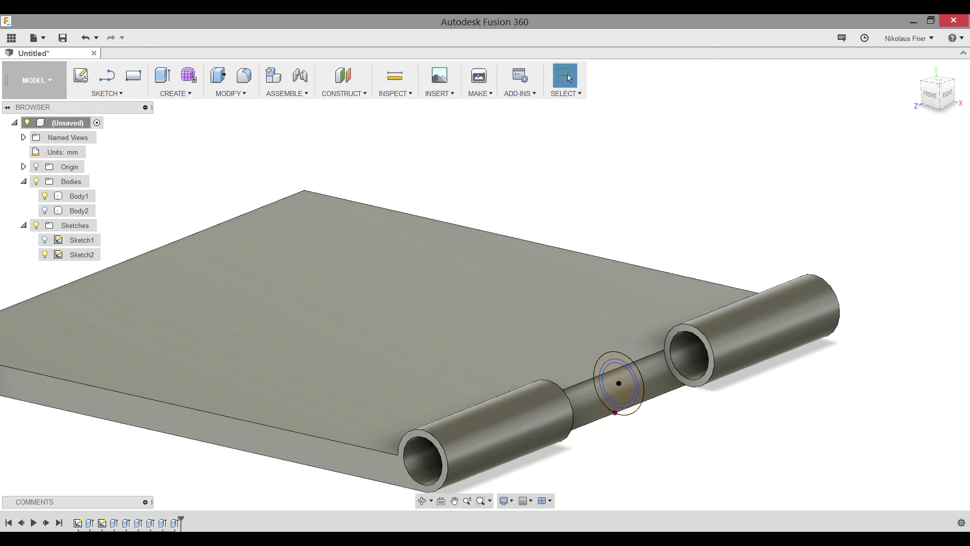
pyautogui.click(45, 254)
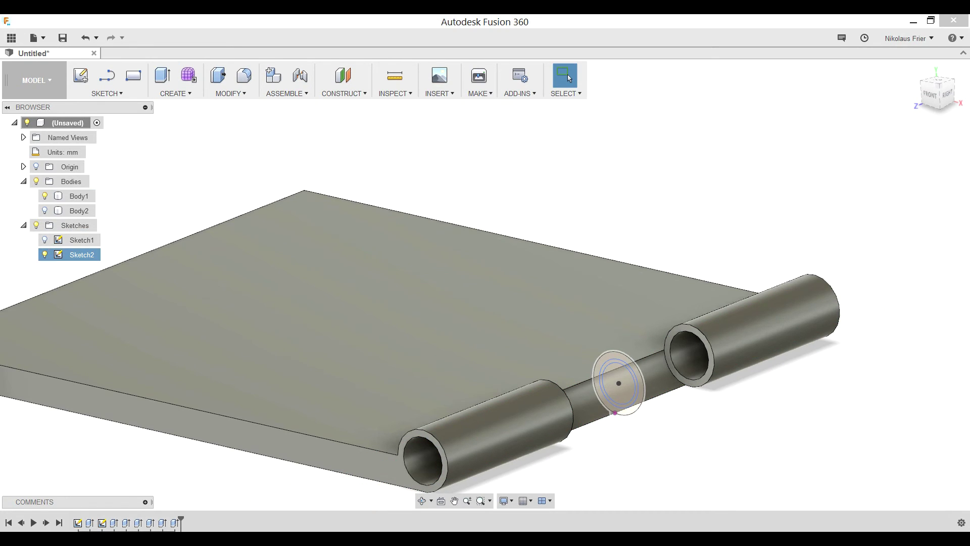
# Show Body2 and examine the clearance between the pin and the outer barrels from the front view
pyautogui.click(44, 211)
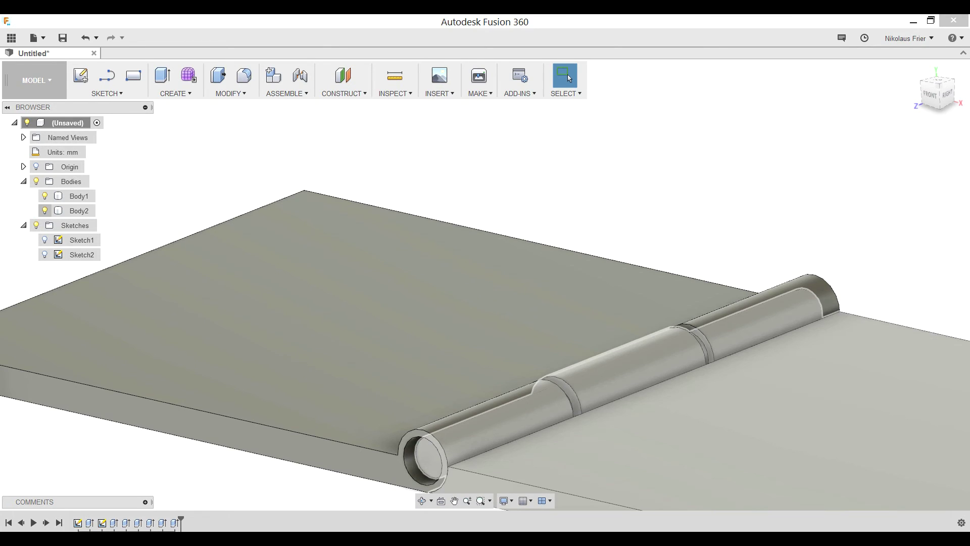
pyautogui.scroll(-3, 708, 268)
pyautogui.moveTo(704, 303); pyautogui.dragTo(661, 251, button='middle')
pyautogui.click(569, 78)
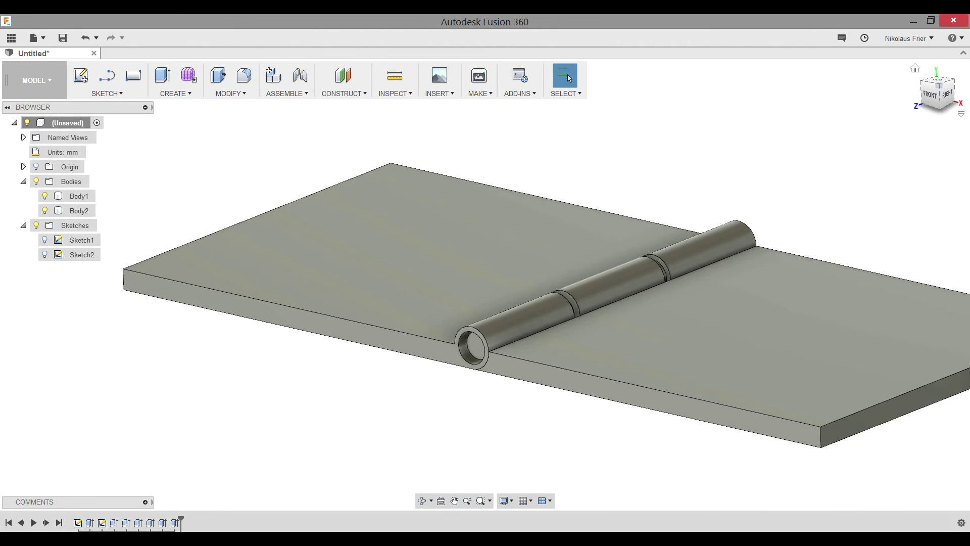
pyautogui.click(930, 94)
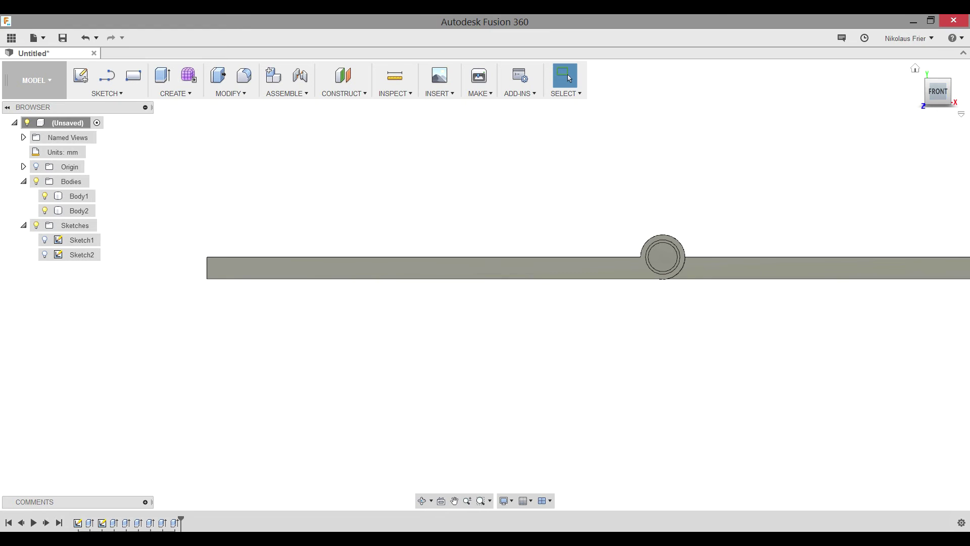
pyautogui.scroll(3, 685, 243)
pyautogui.scroll(3, 678, 250)
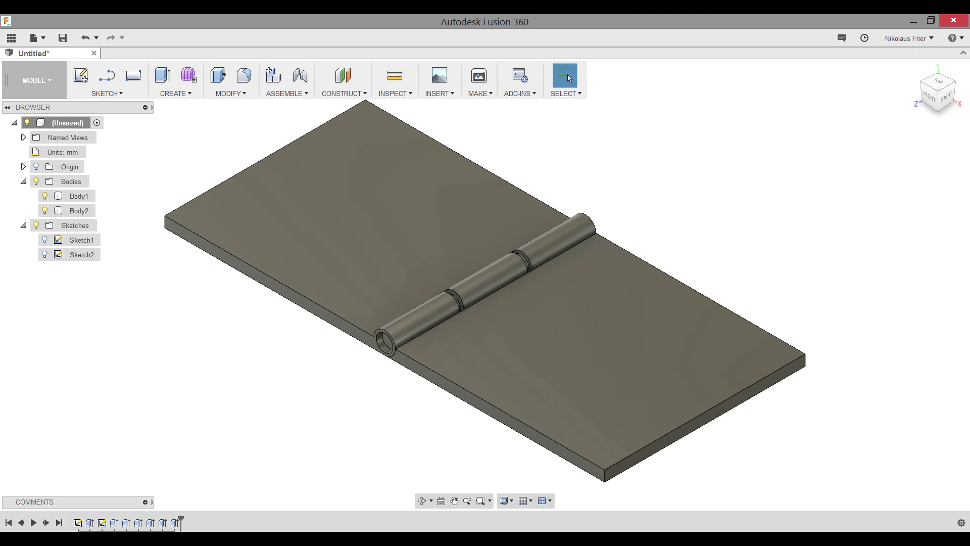
# Try preparing Body2 for STL output with the 3D Print command, turning off sending to the print utility
pyautogui.click(36, 38)
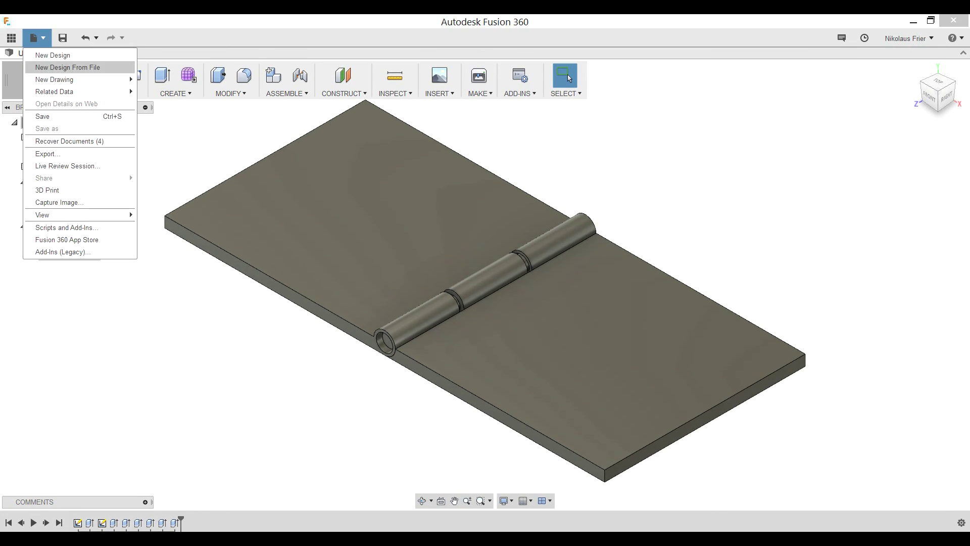
pyautogui.press('Escape')
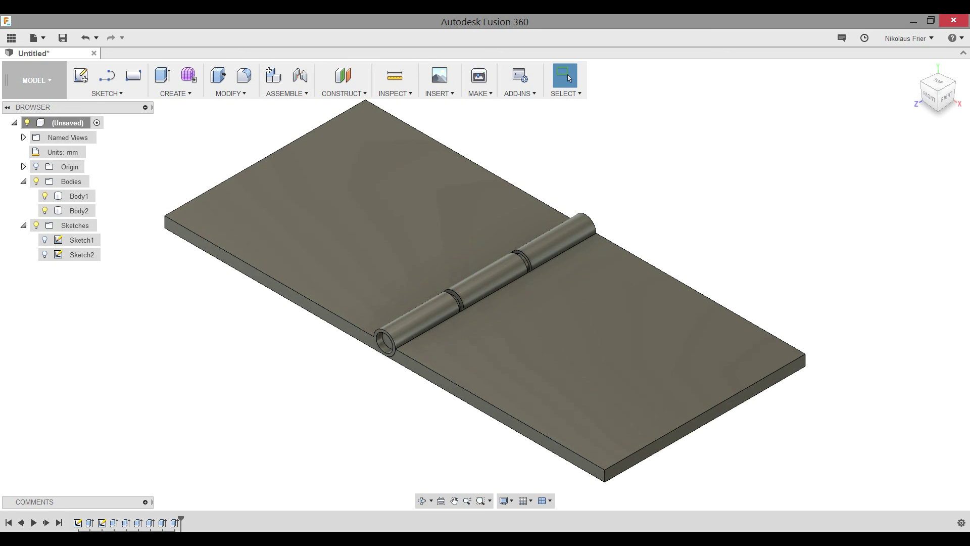
pyautogui.click(477, 94)
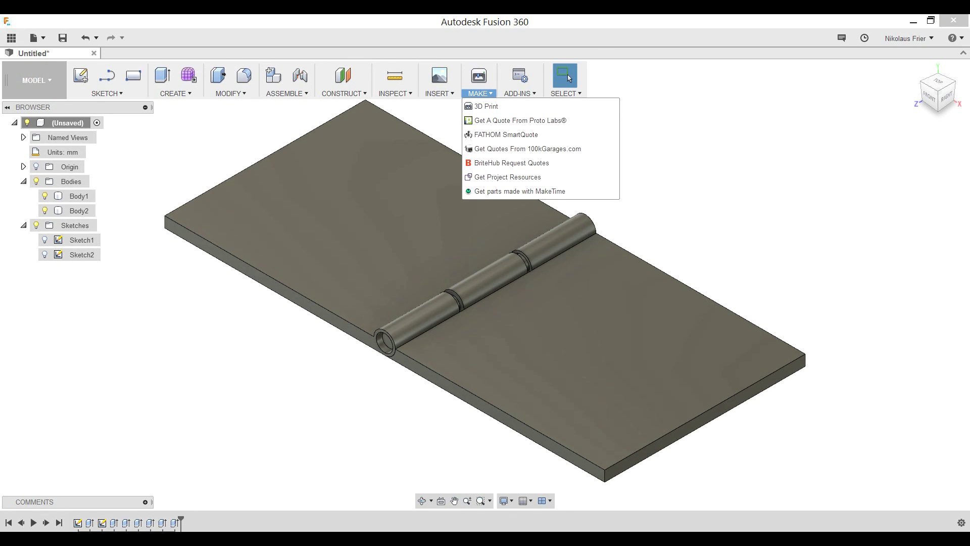
pyautogui.click(488, 104)
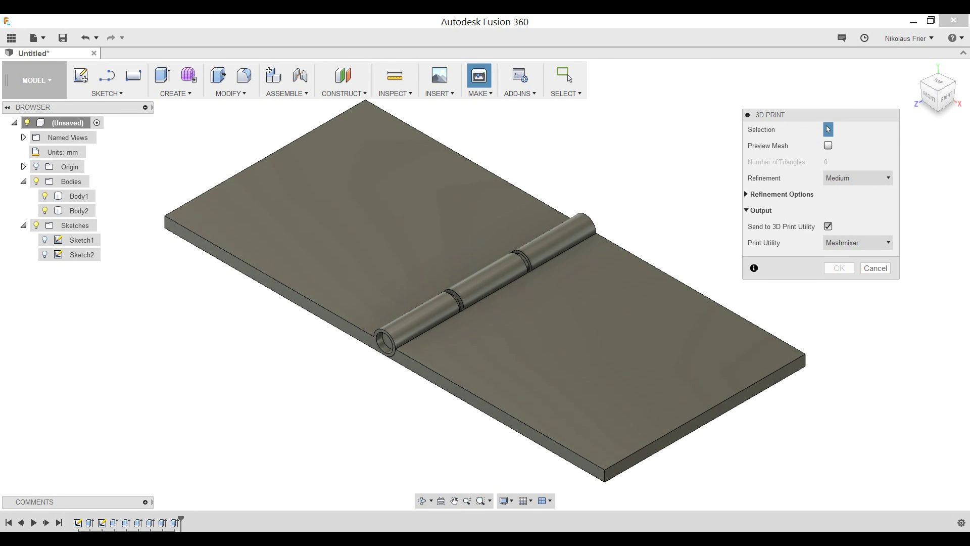
pyautogui.click(593, 350)
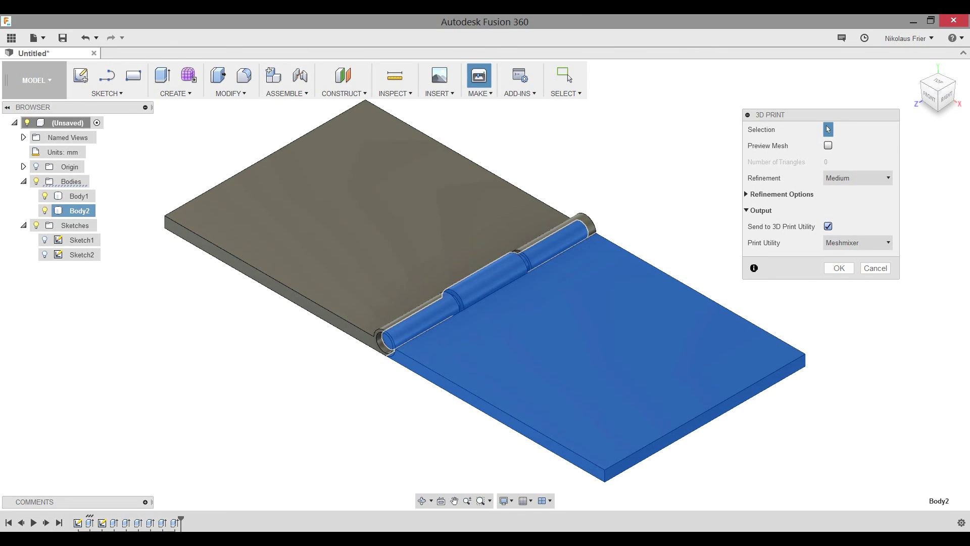
pyautogui.click(828, 226)
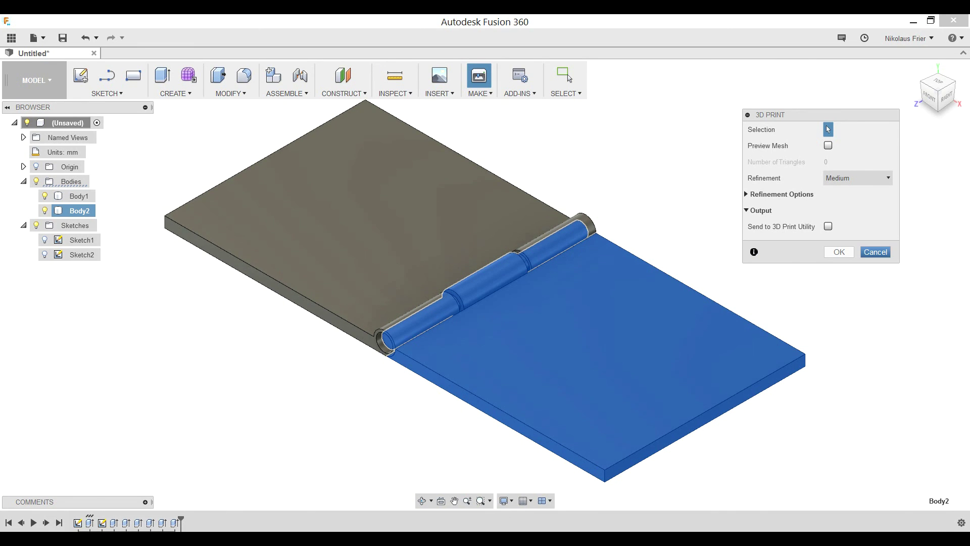
pyautogui.click(876, 252)
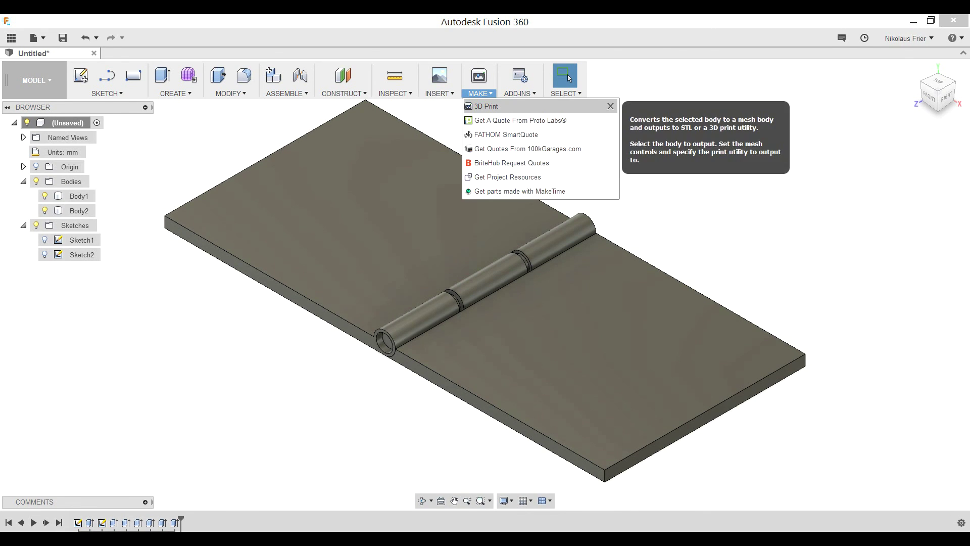
# Try setting up the 3D Print output for Body1 without sending it to the print utility
pyautogui.click(486, 106)
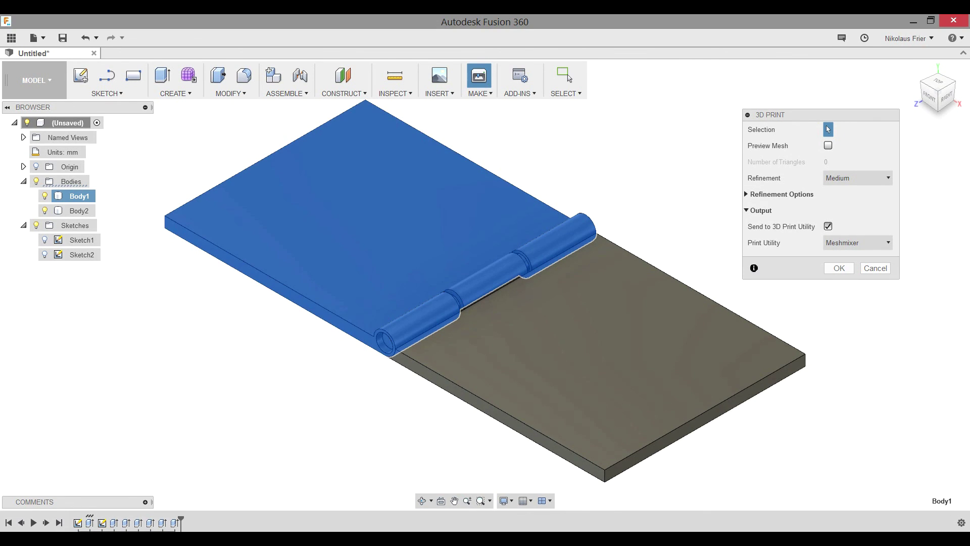
pyautogui.click(828, 226)
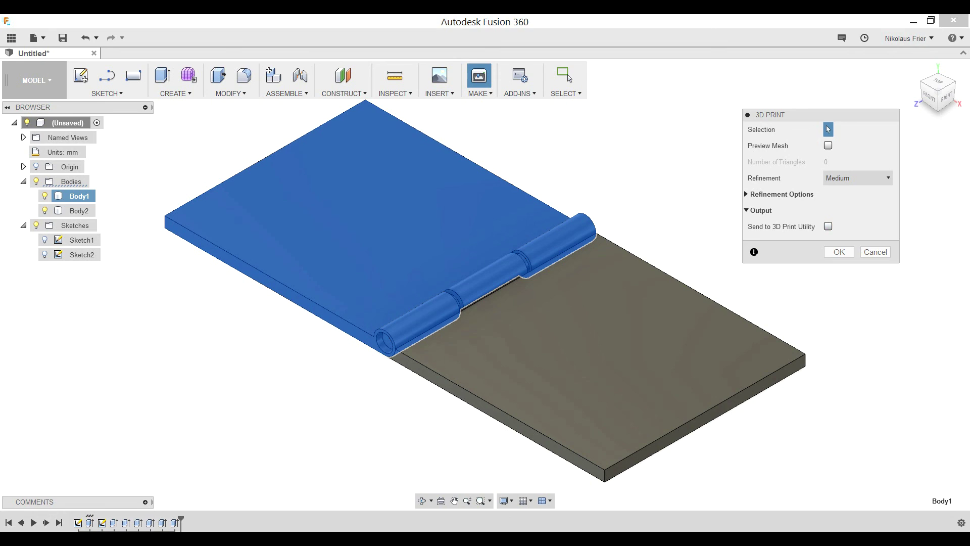
pyautogui.click(569, 78)
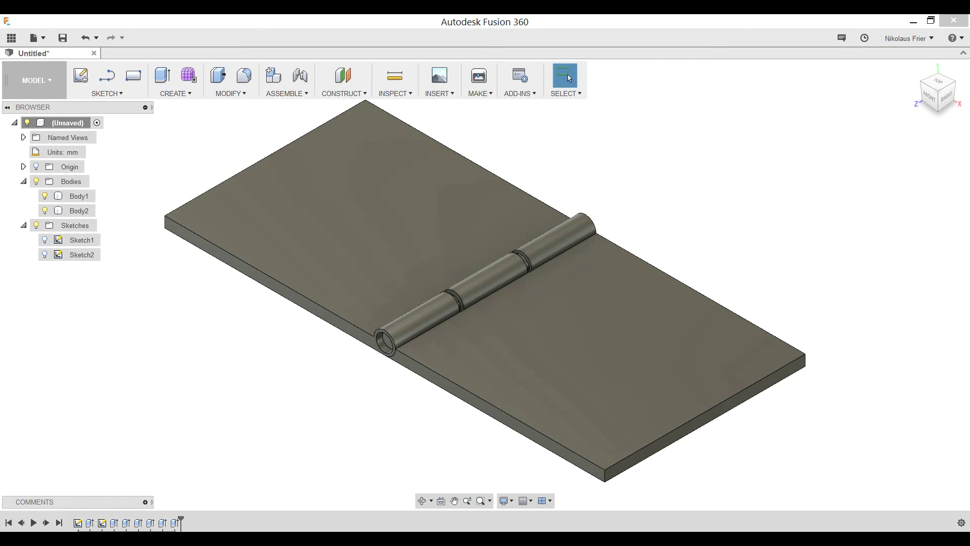